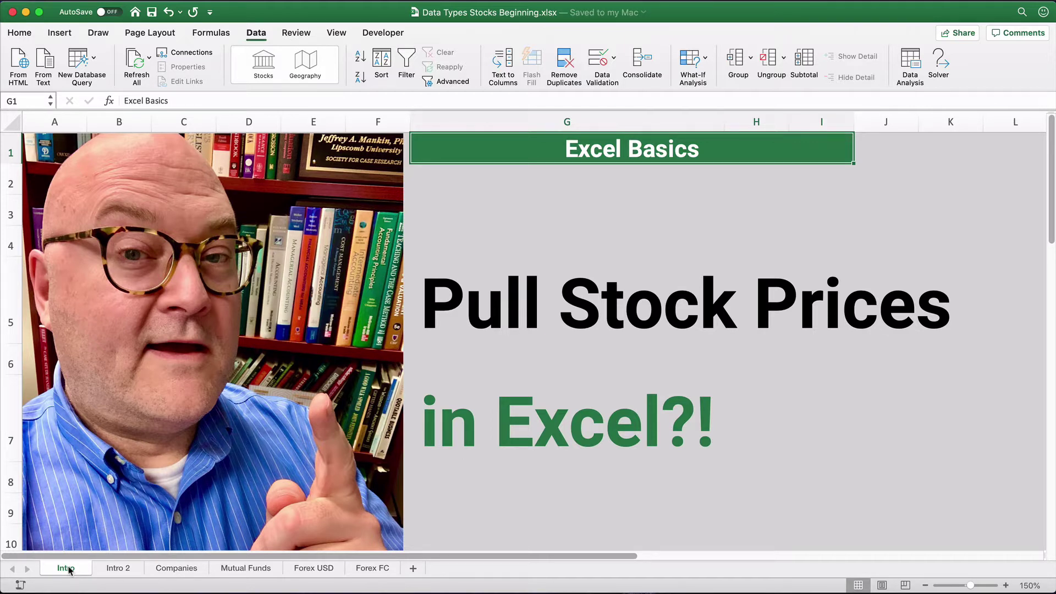
click(112, 569)
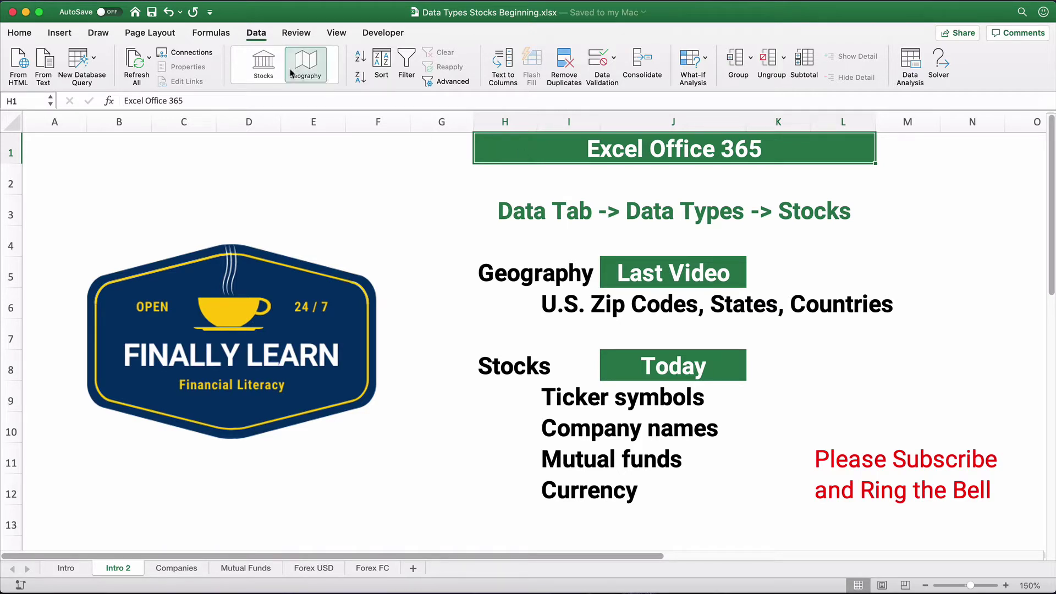
click(19, 34)
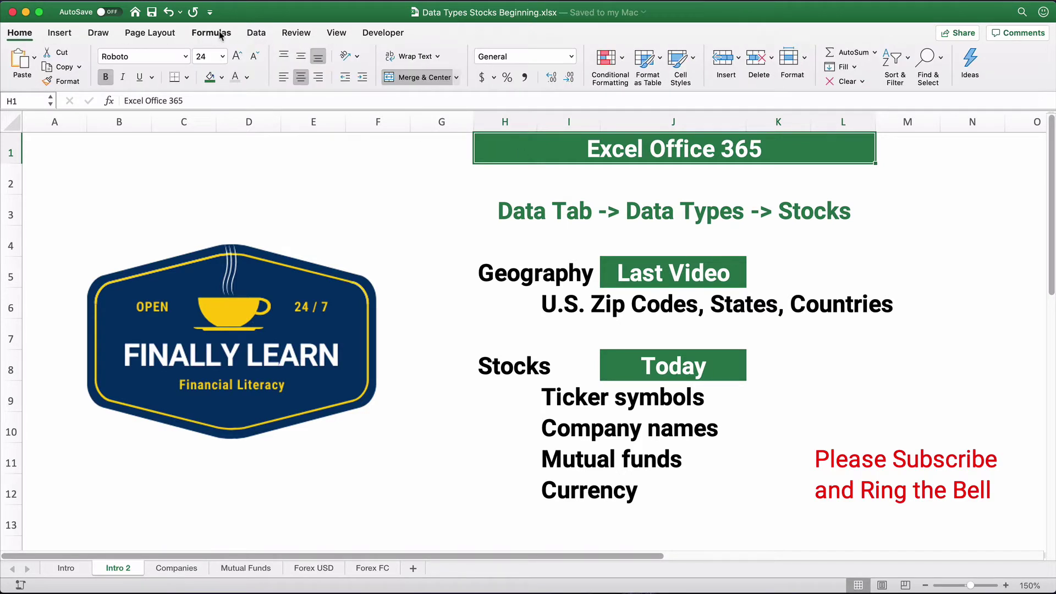
click(255, 33)
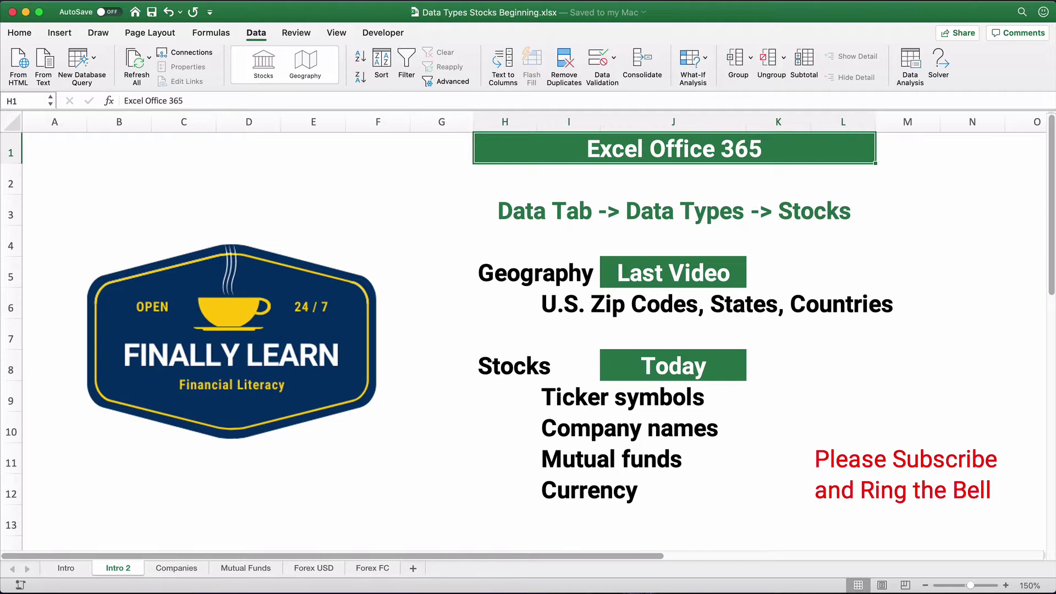
Step: Convert the company names and symbols in A2:A13 of the Companies sheet to the Stocks data type
click(188, 570)
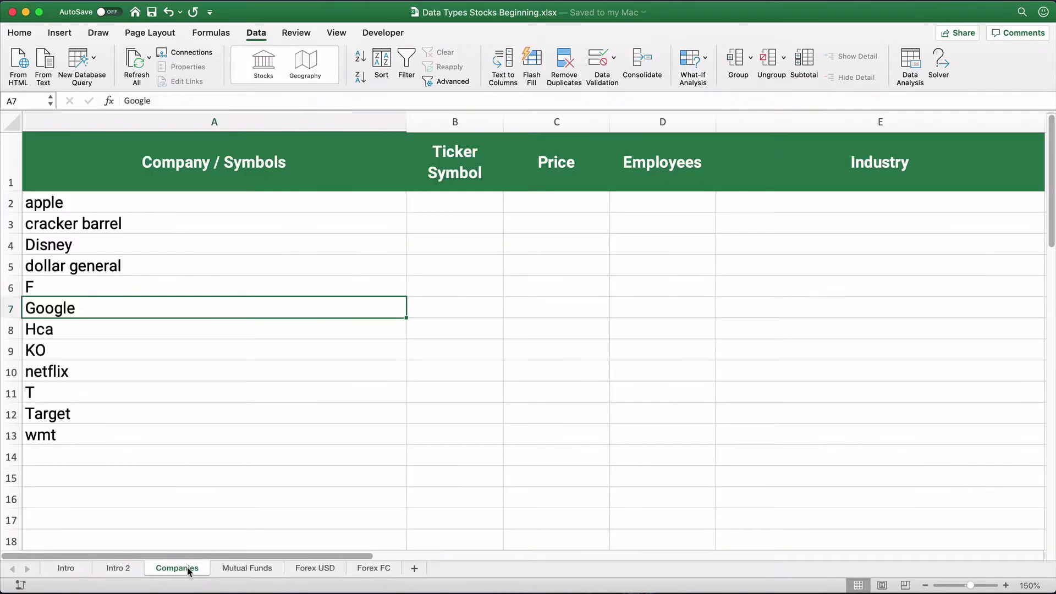
click(223, 411)
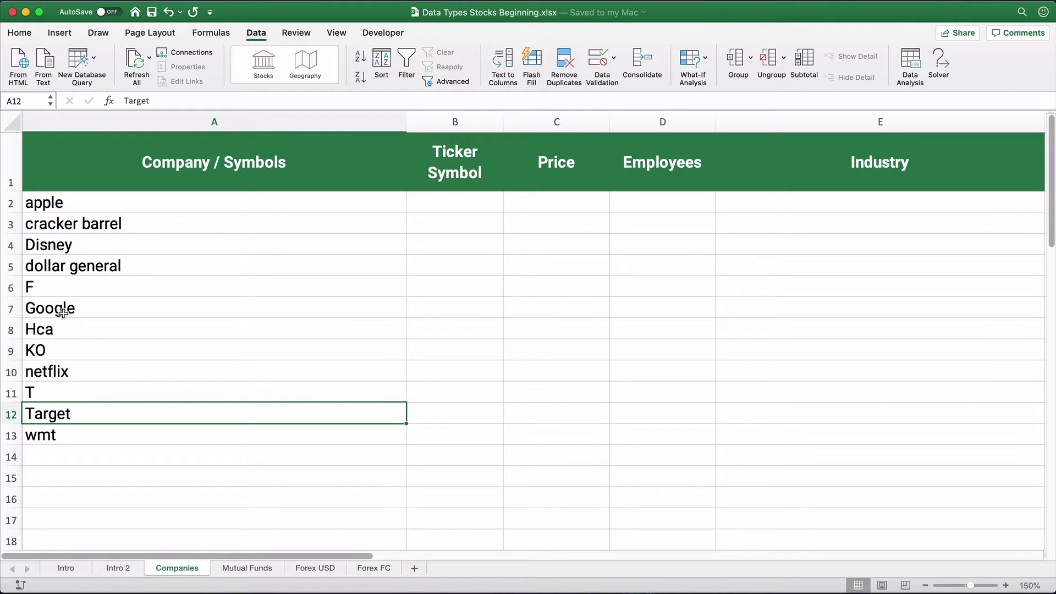
drag(52, 206, 56, 428)
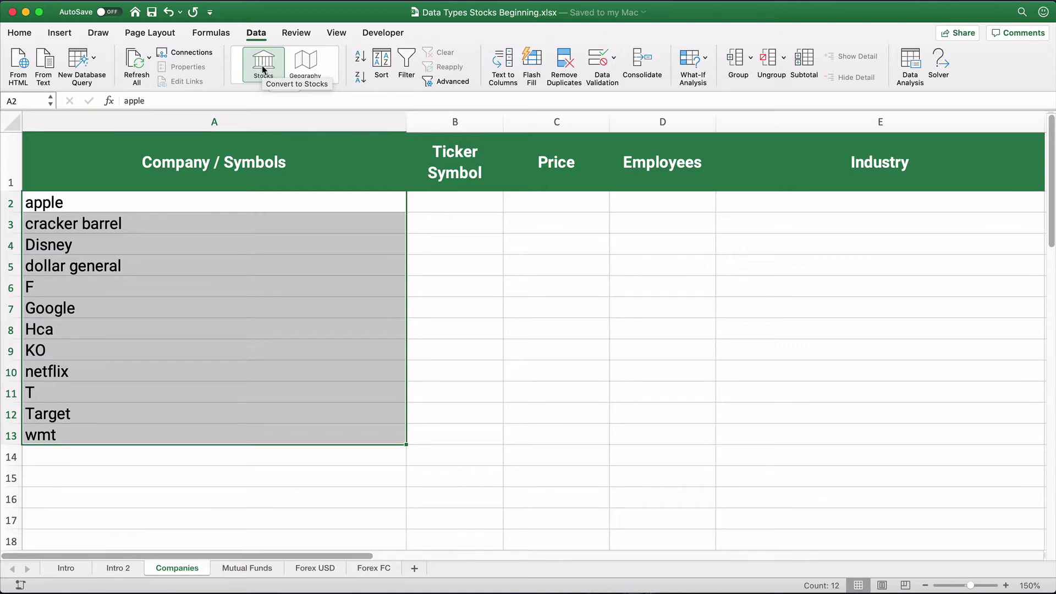
click(263, 69)
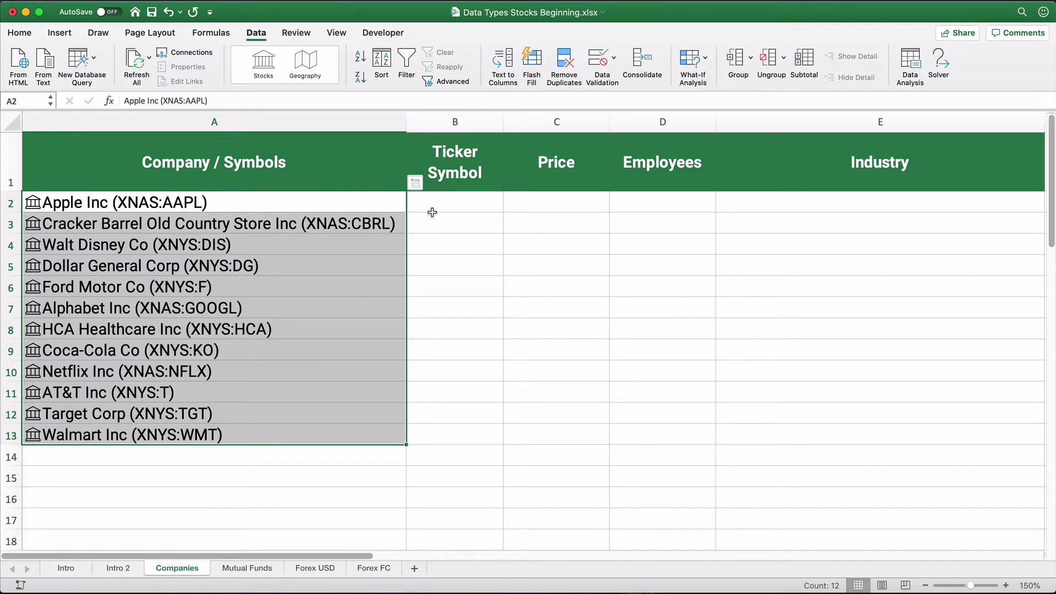
Step: Extract the Ticker symbol field for all converted companies into column B
click(424, 184)
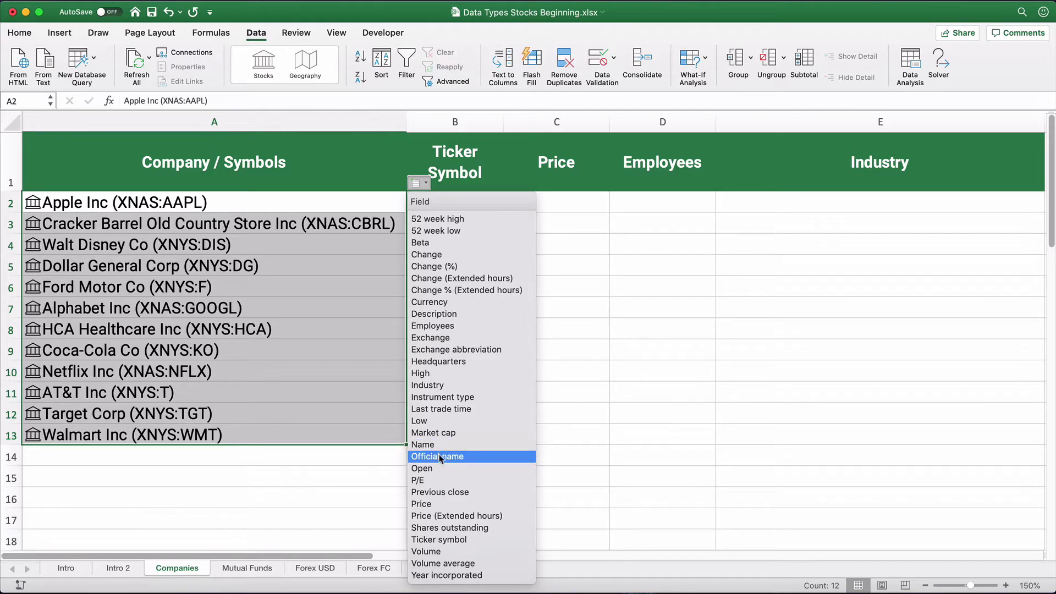
click(451, 542)
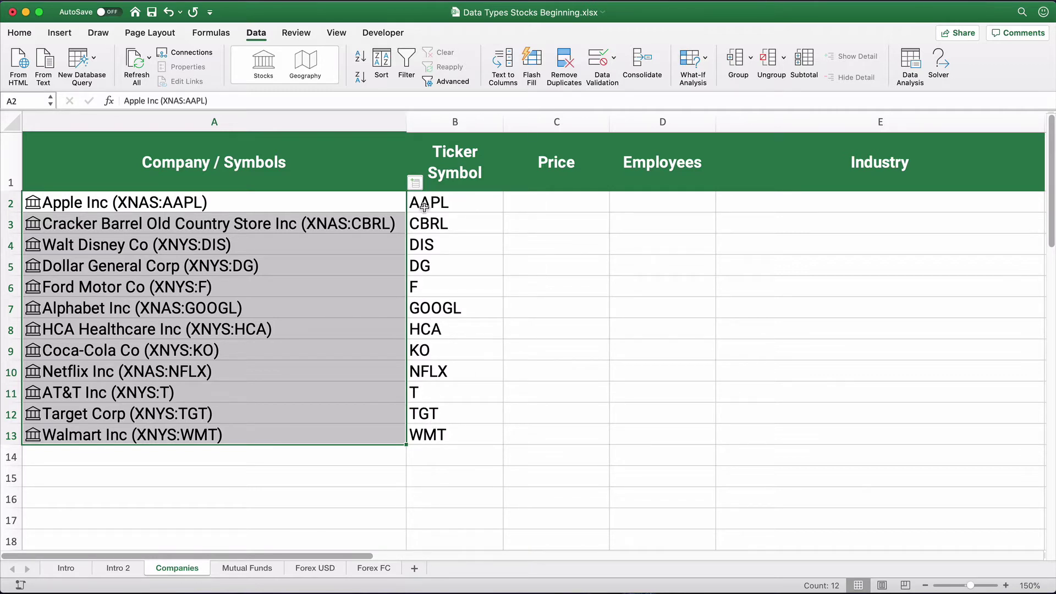
click(424, 227)
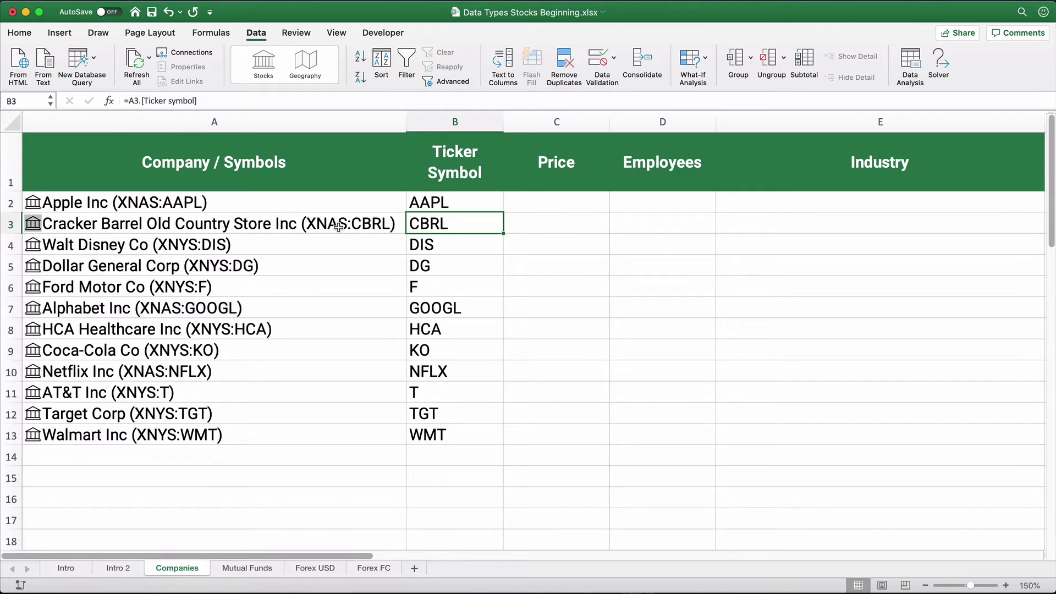
Step: Extract the Price, Employees and Industry fields for the companies in A2:A13 into columns C to E
drag(308, 203, 272, 424)
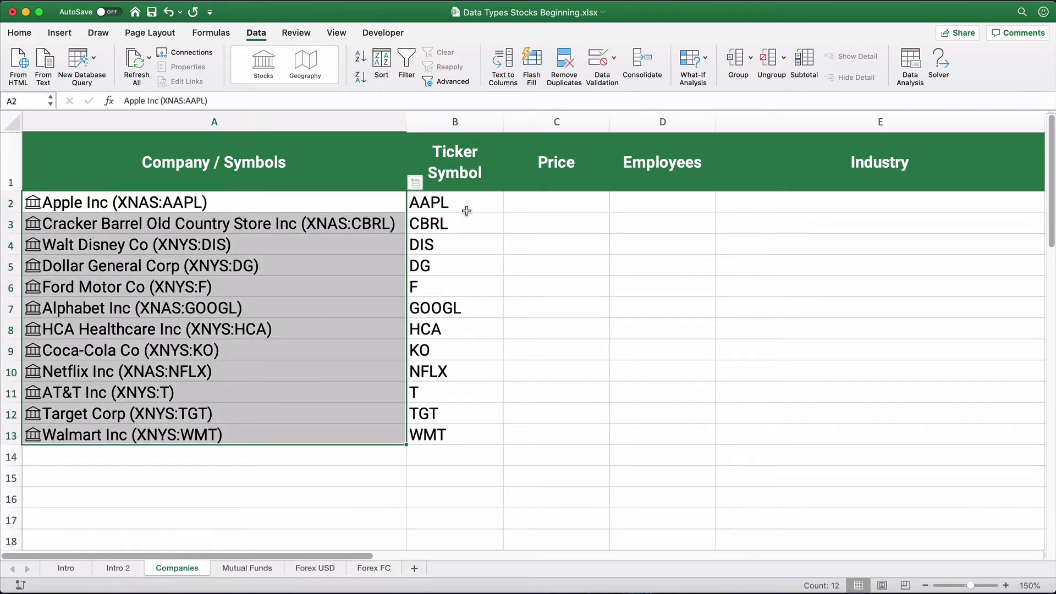
click(425, 185)
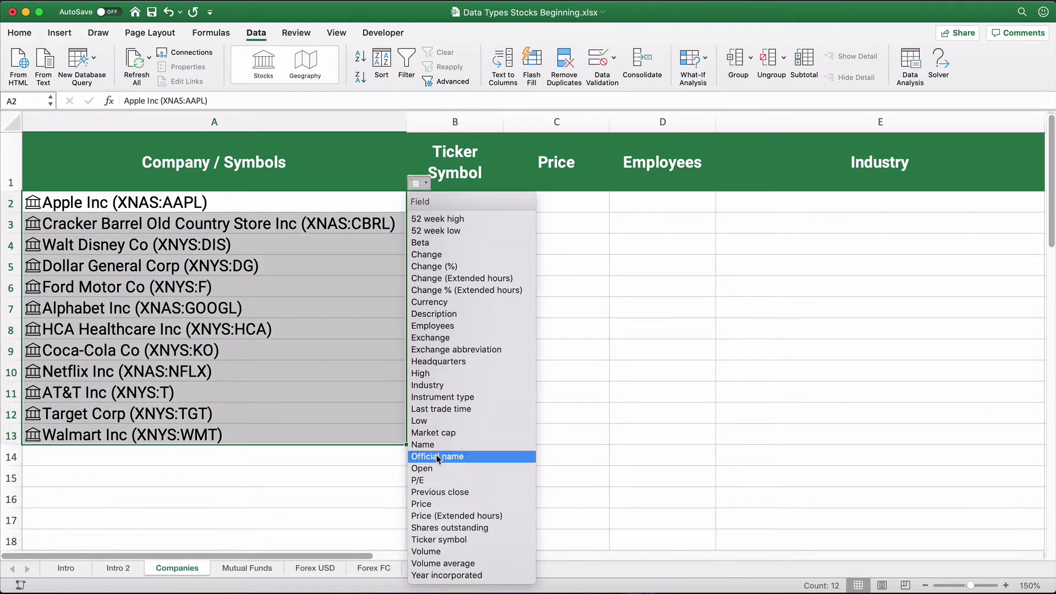
click(445, 504)
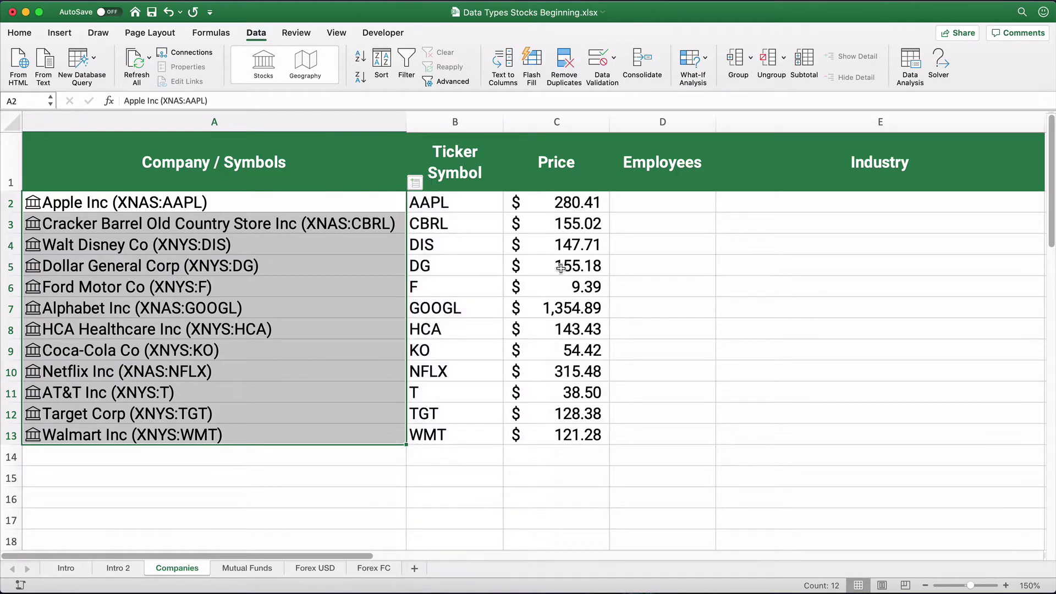
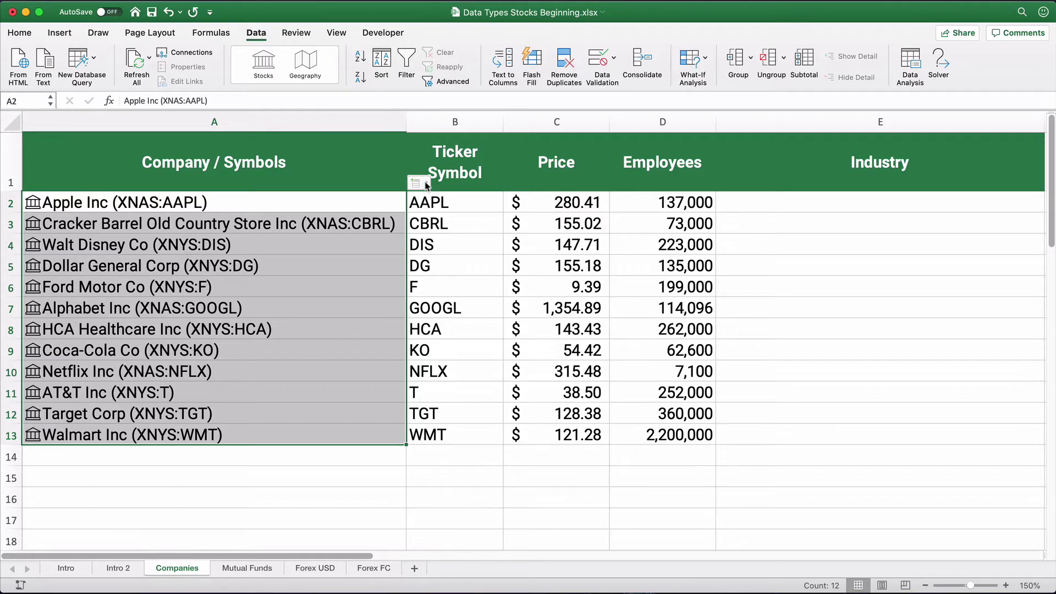
click(422, 185)
click(445, 423)
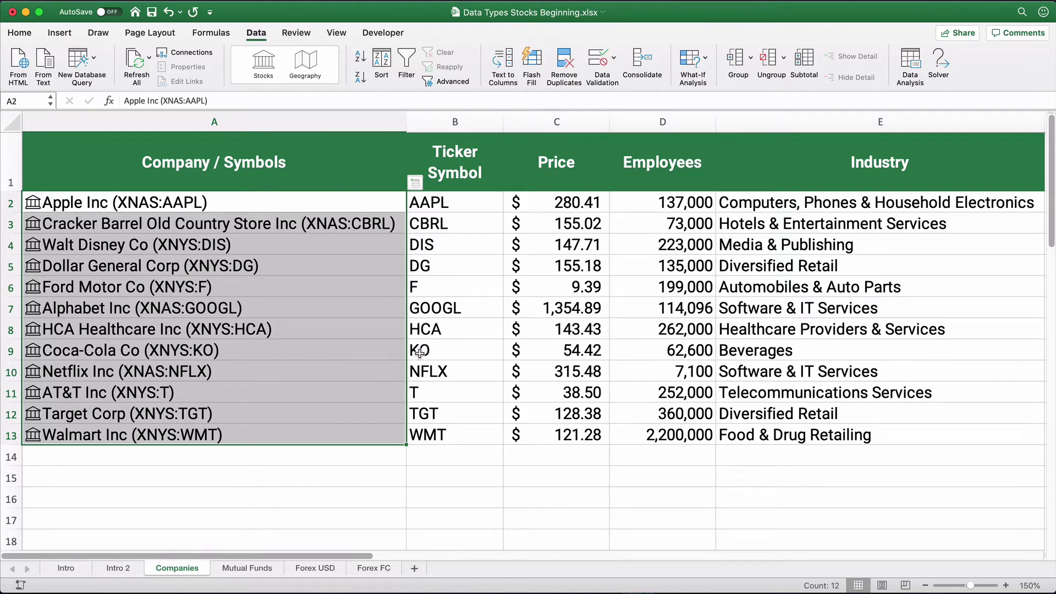
Step: Sort the company table by number of employees from largest to smallest
click(574, 350)
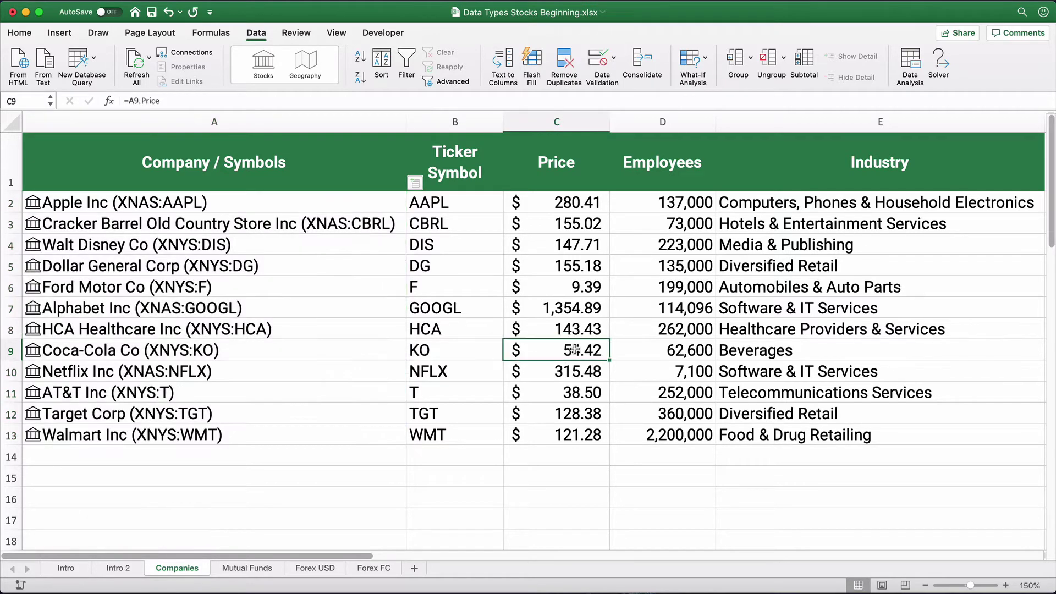
click(666, 350)
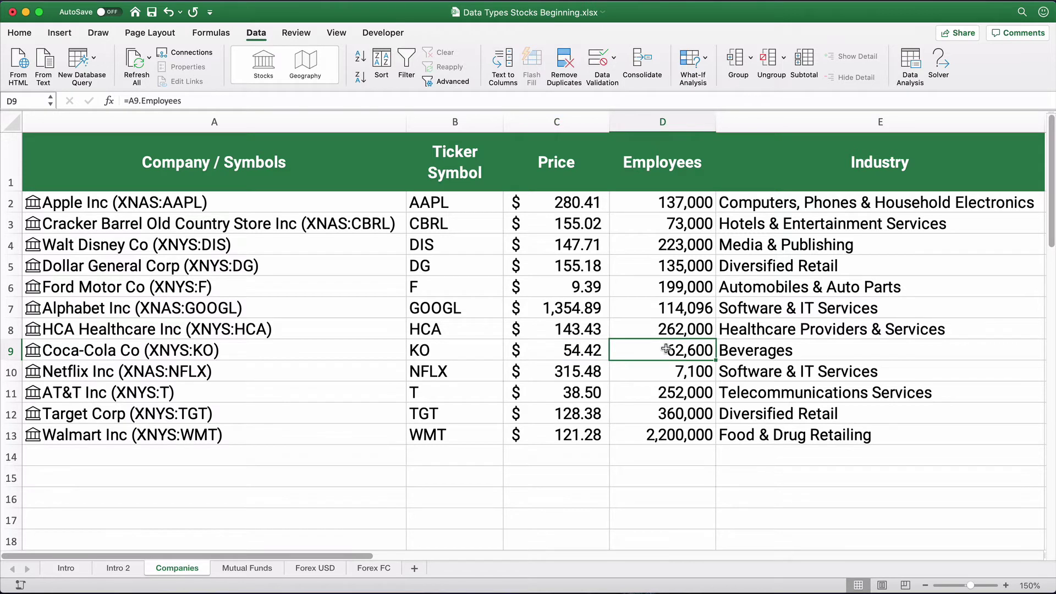
click(744, 349)
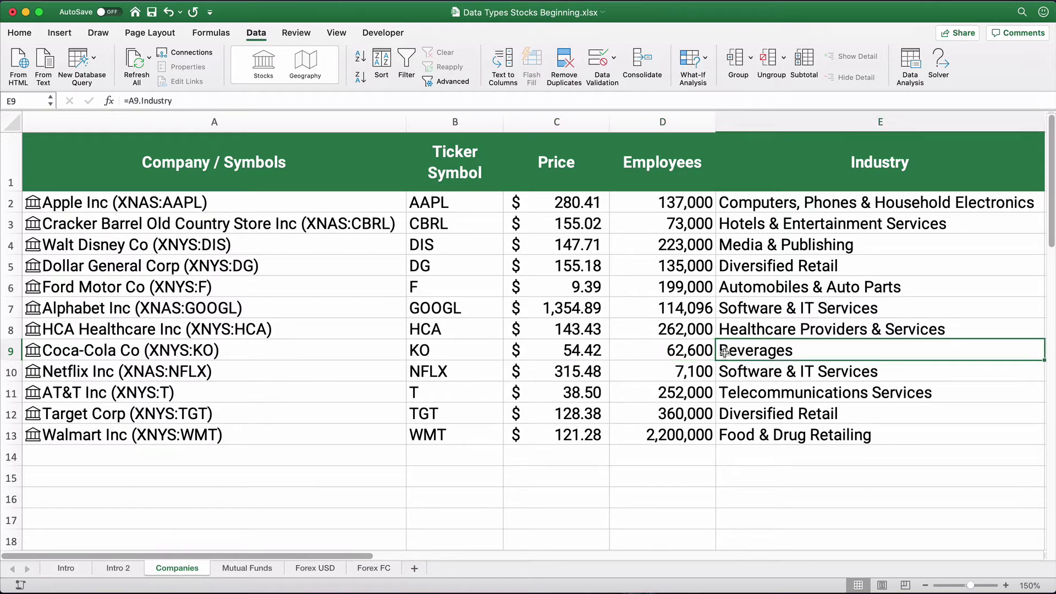
click(672, 350)
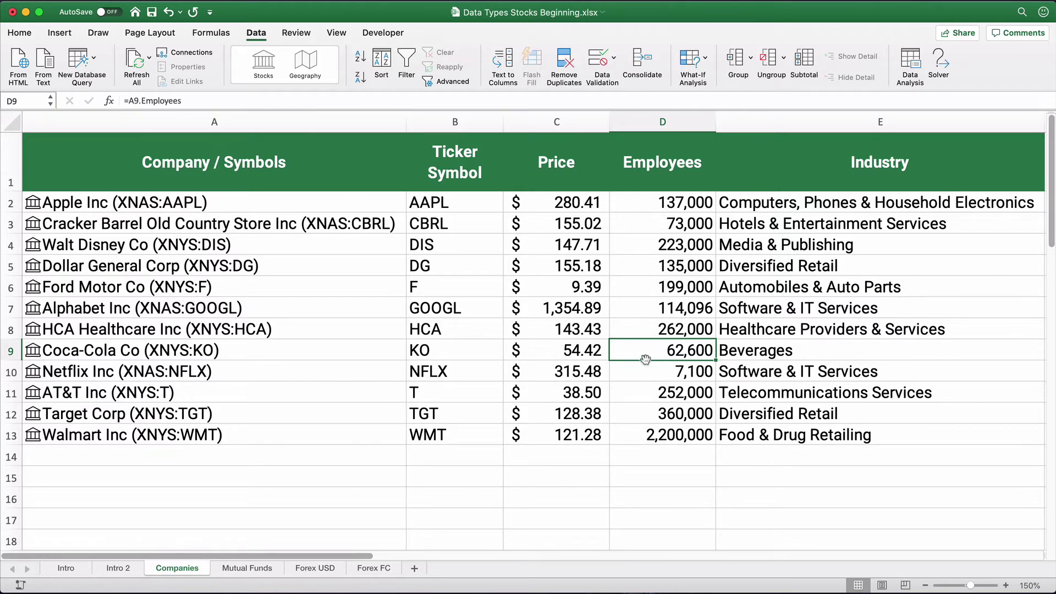
click(359, 81)
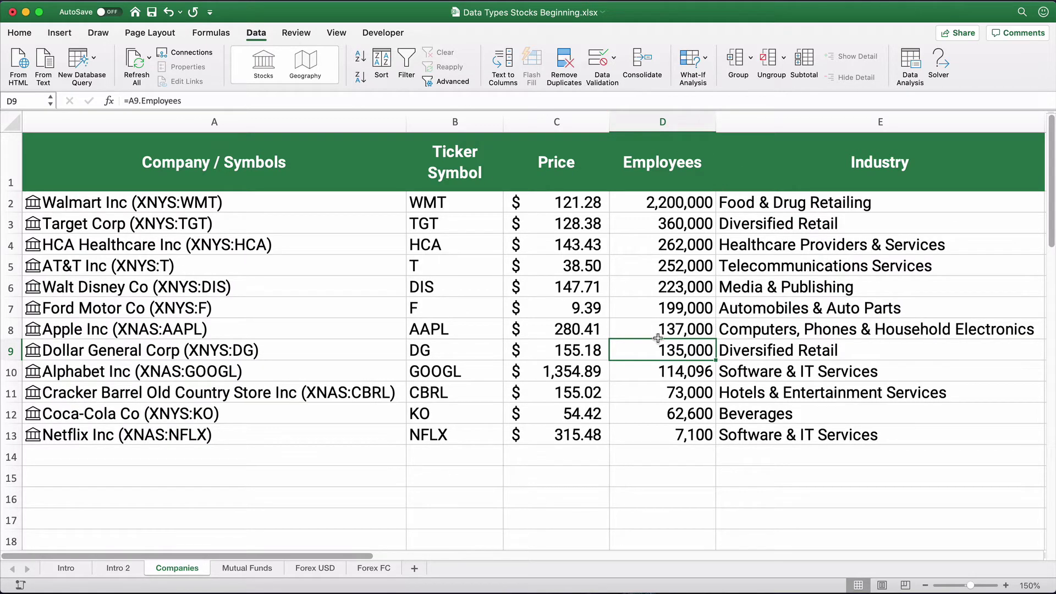
click(318, 417)
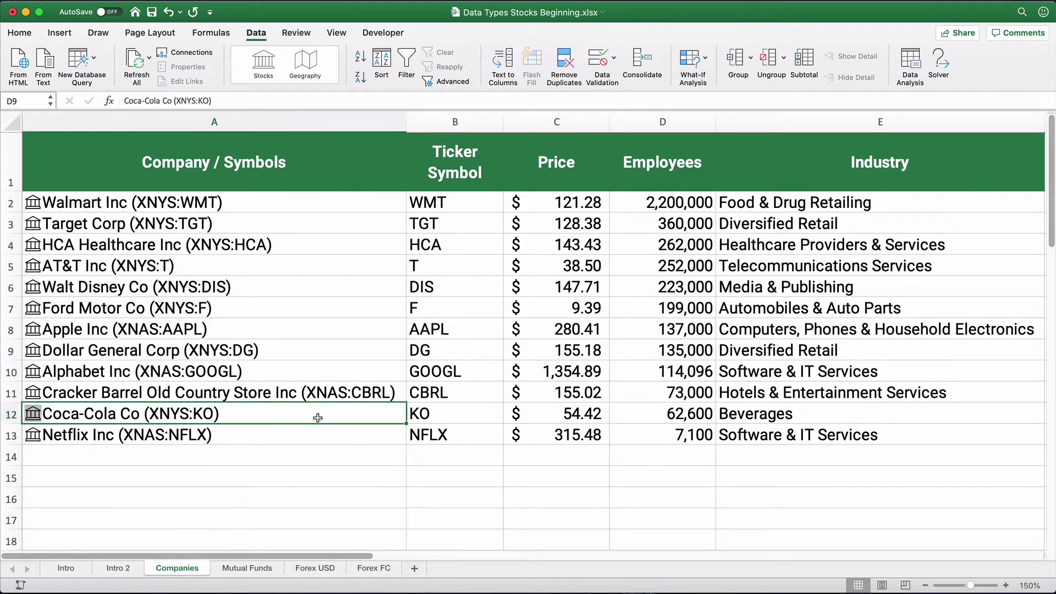
drag(318, 417, 676, 414)
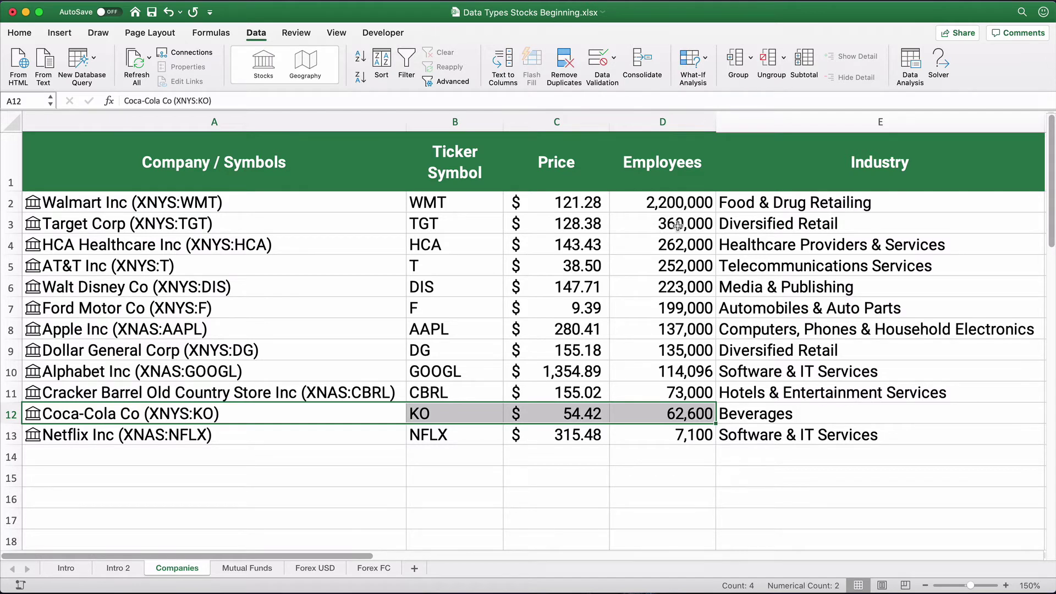
click(680, 436)
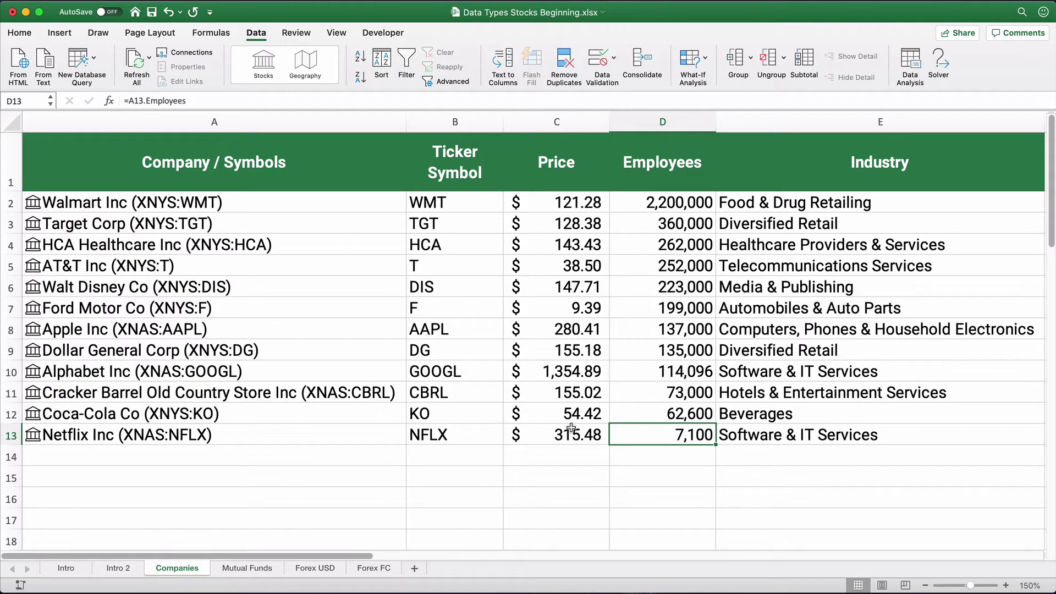
click(741, 413)
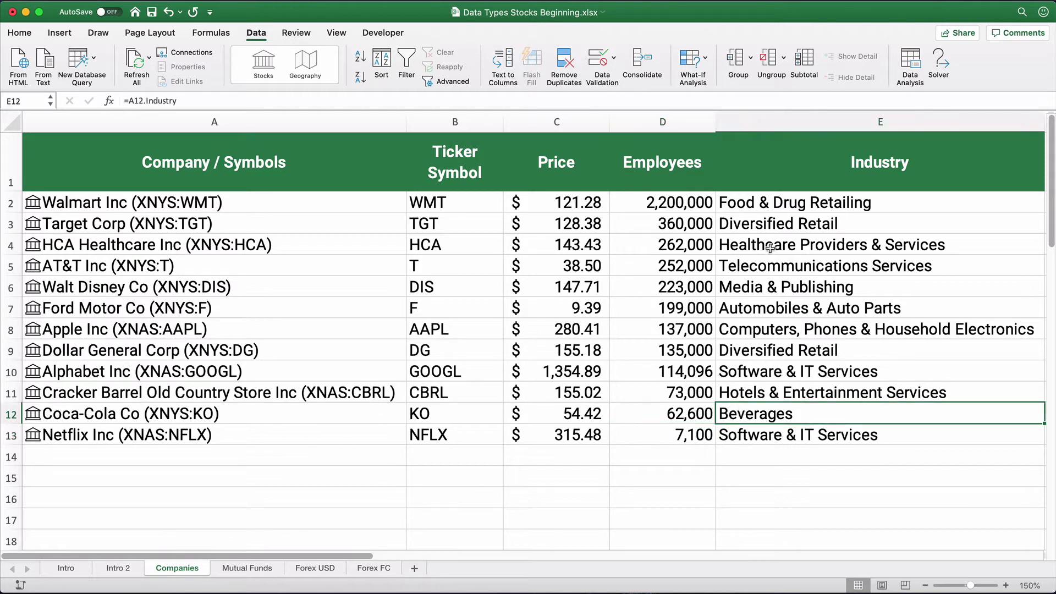
click(761, 224)
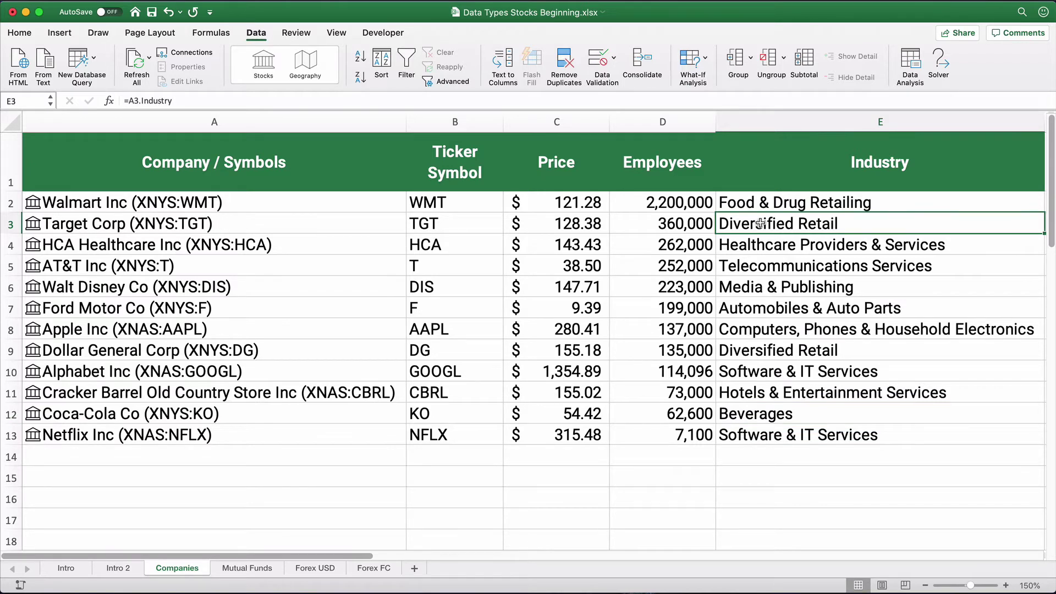
Step: Convert the S&P 500 index fund symbols in A2:A13 of the Mutual Funds sheet to the Stocks data type
click(248, 570)
click(165, 400)
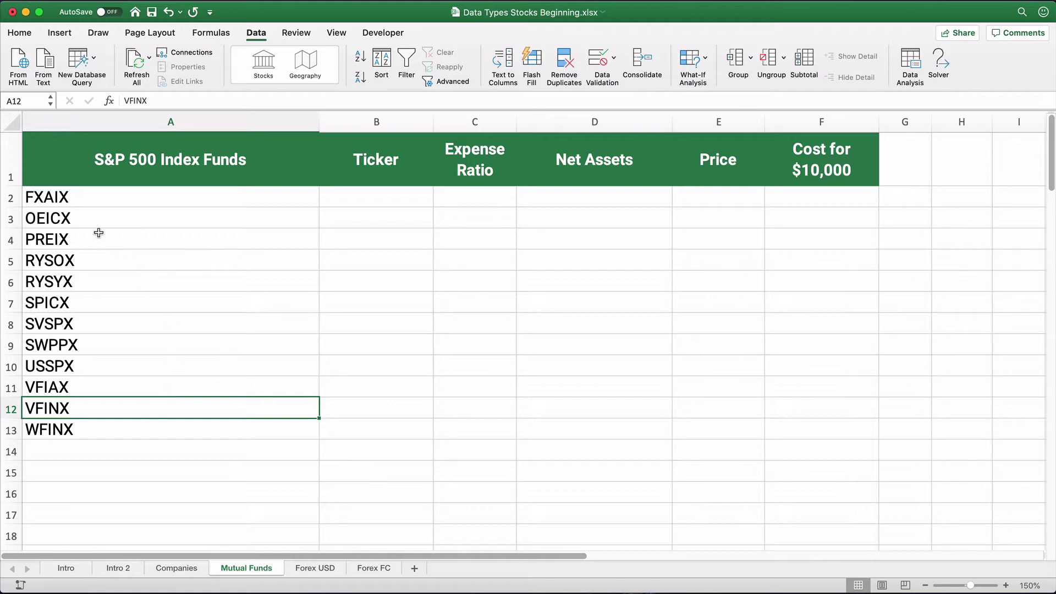
drag(59, 203, 78, 428)
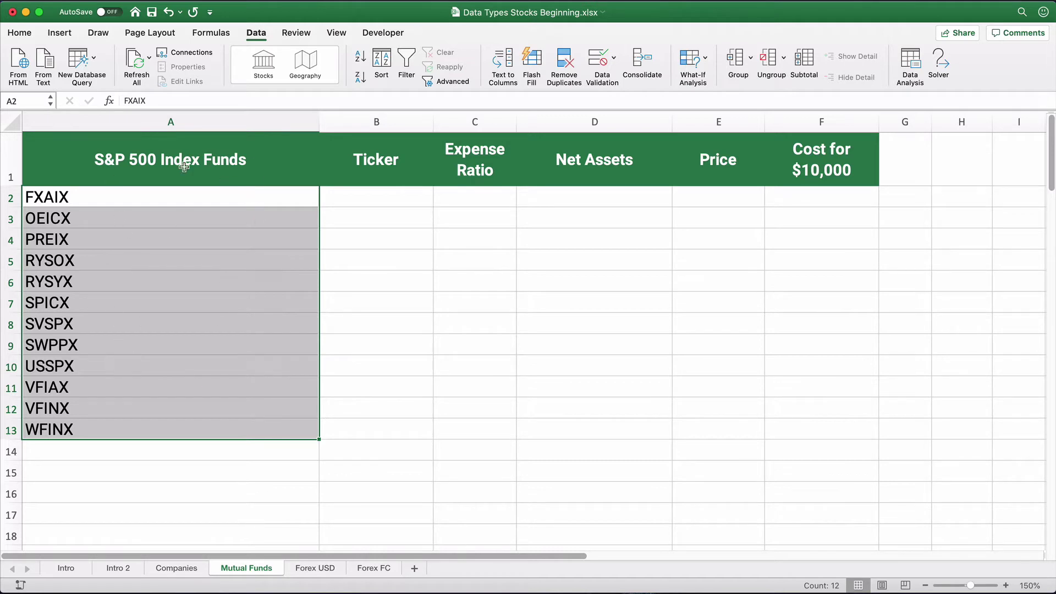
click(262, 67)
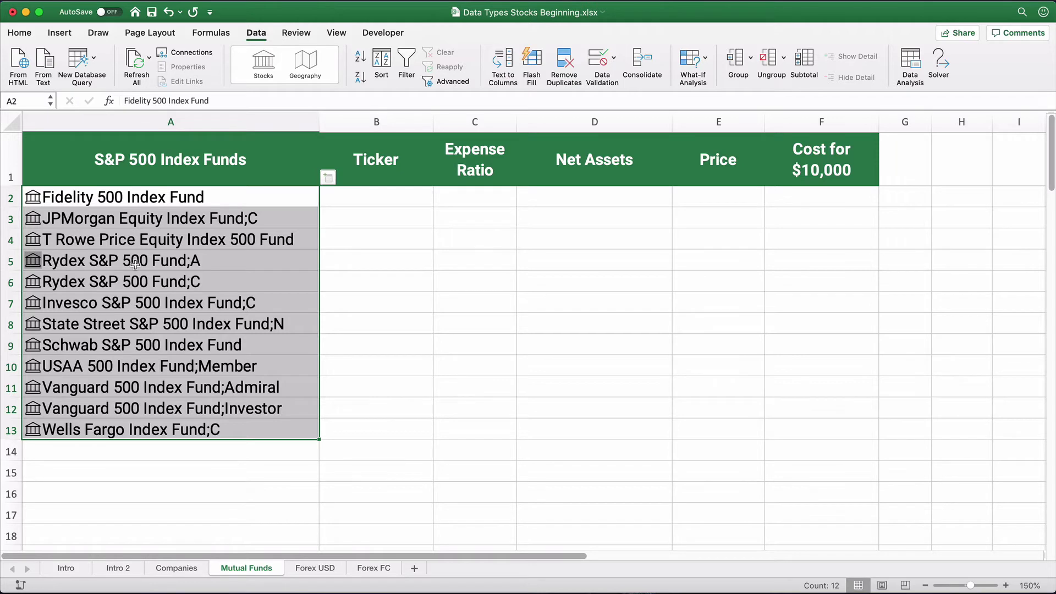
Step: Extract the Ticker symbol and Expense ratio fields for the index funds into columns B and C
click(339, 179)
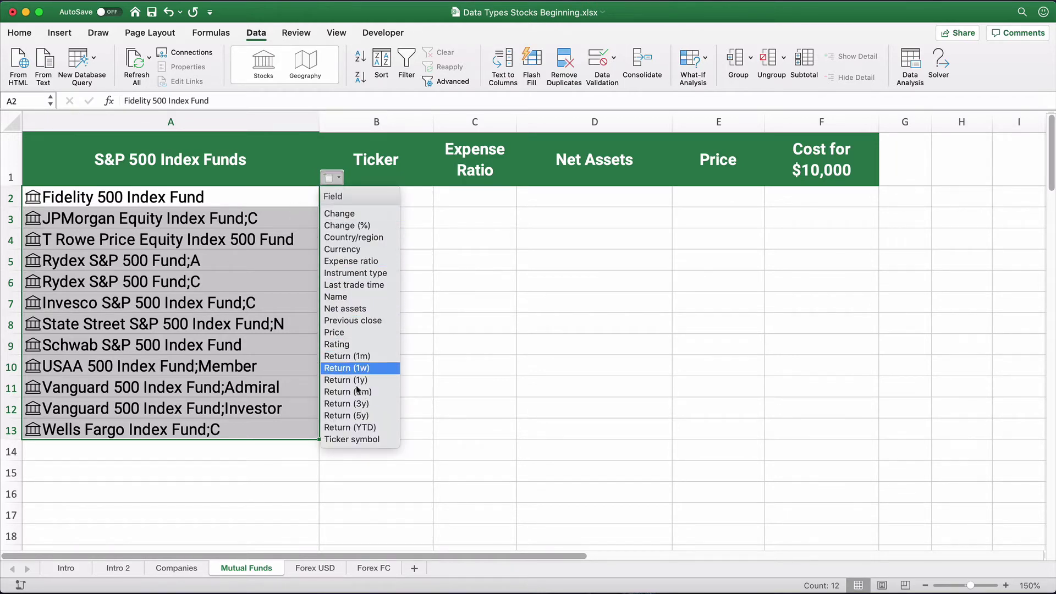
click(355, 438)
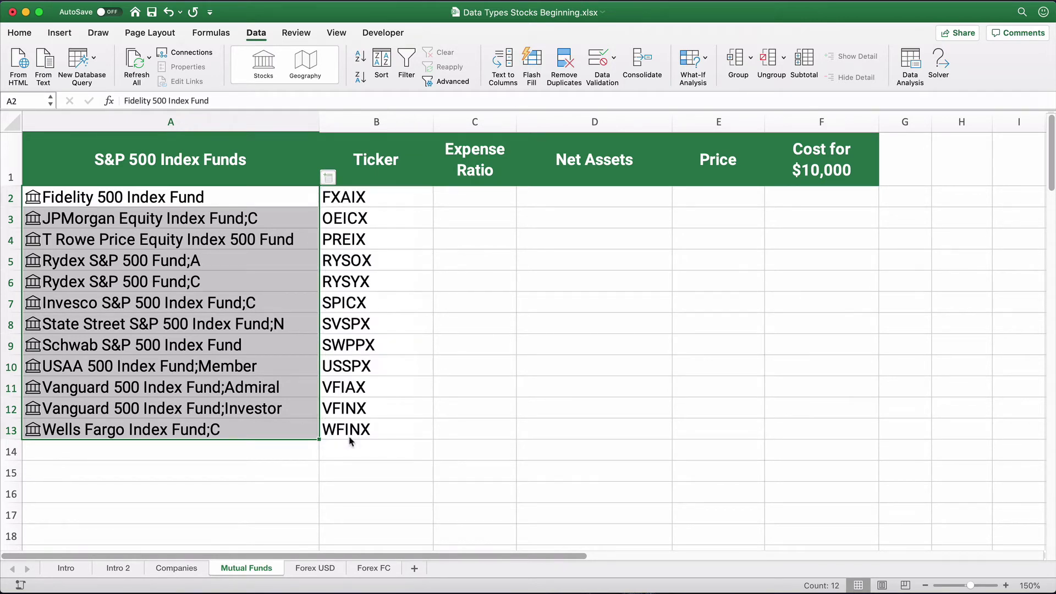
click(332, 178)
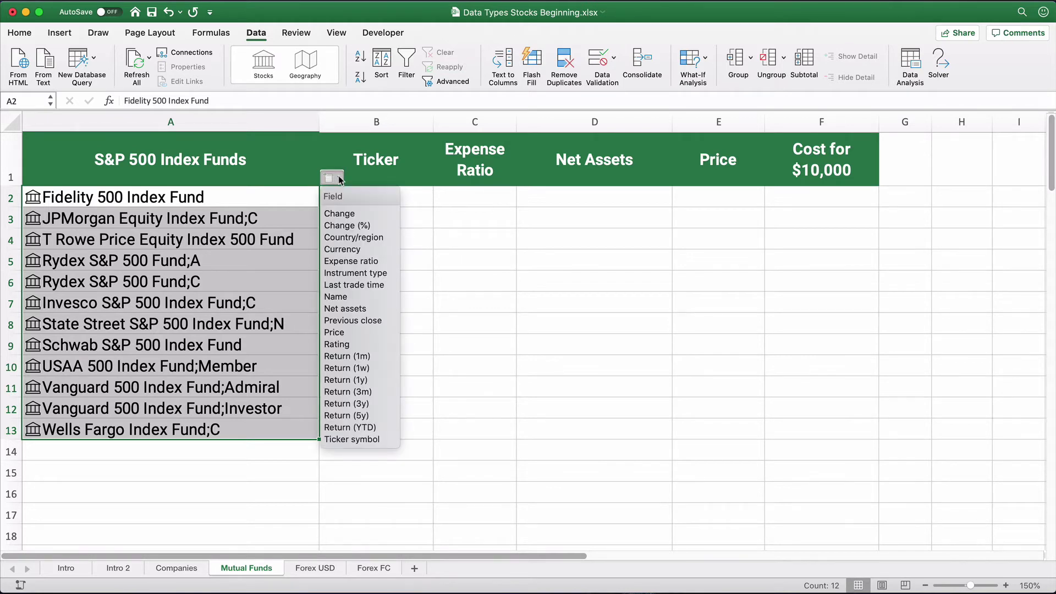
click(338, 263)
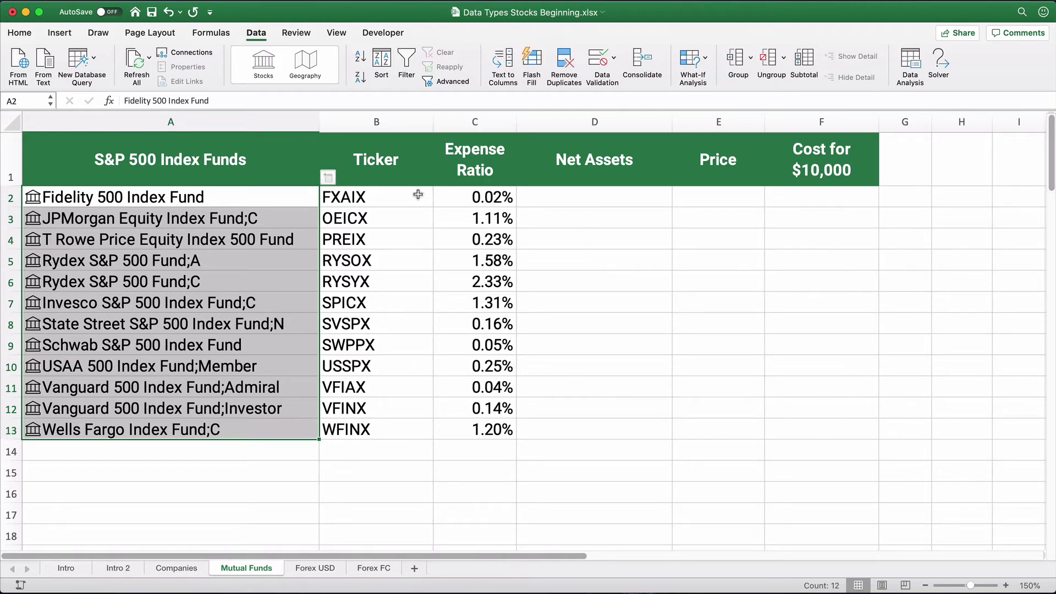
Step: Extract the Net assets and Price fields for the index funds into columns D and E
click(339, 179)
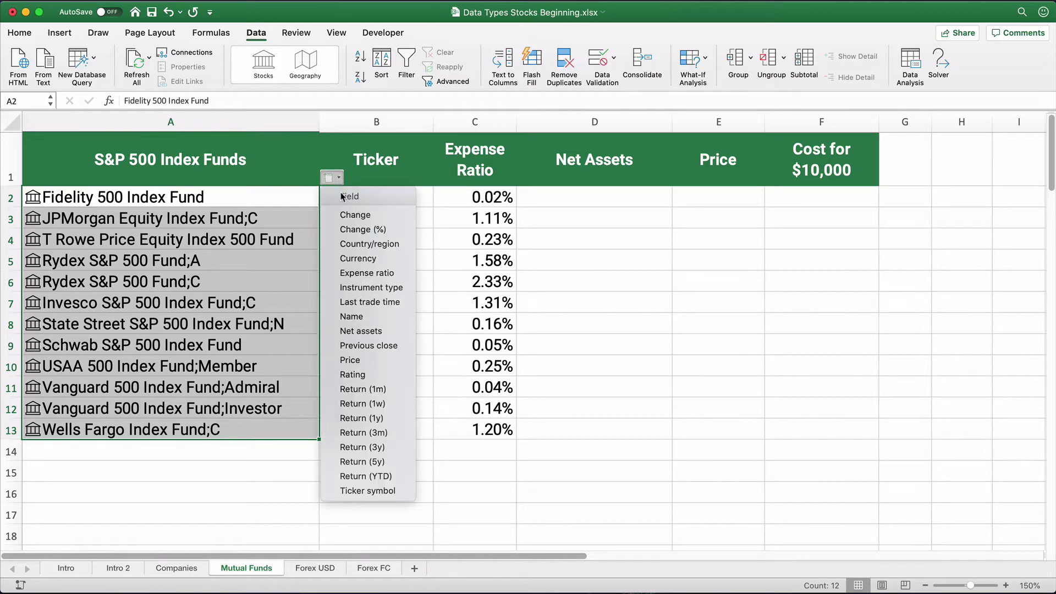
click(359, 331)
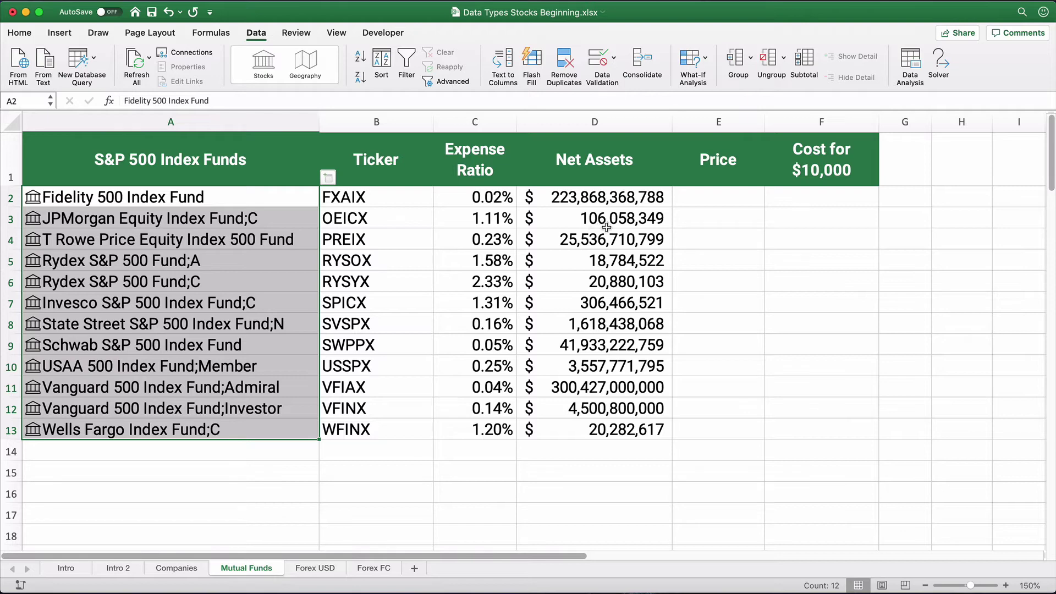
click(332, 178)
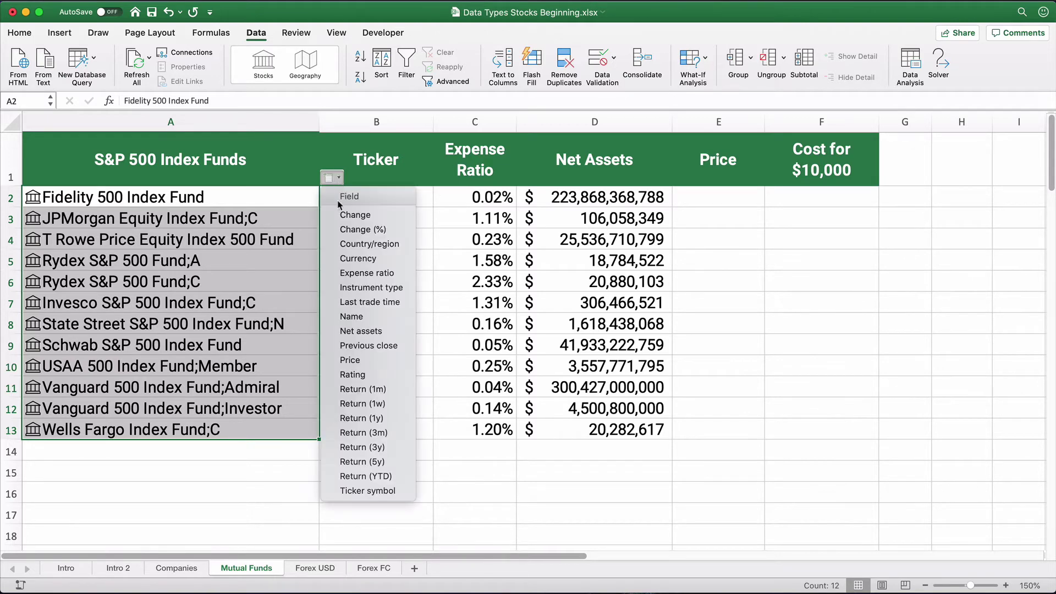
click(350, 360)
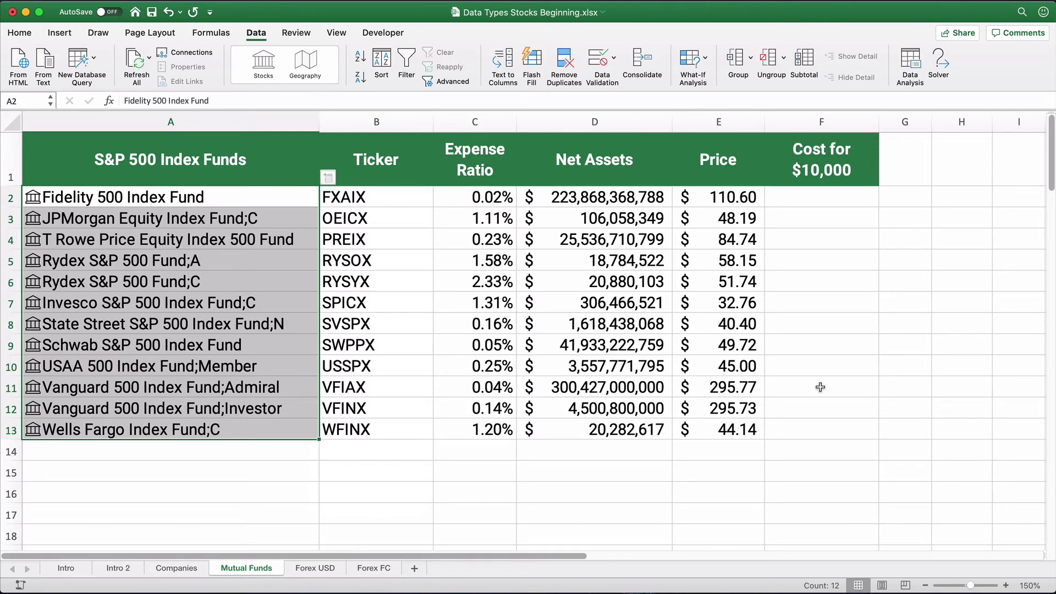
Step: Calculate each fund's Cost for $10,000 with the formula =C2*10000 in F2, filled down through F13
click(814, 192)
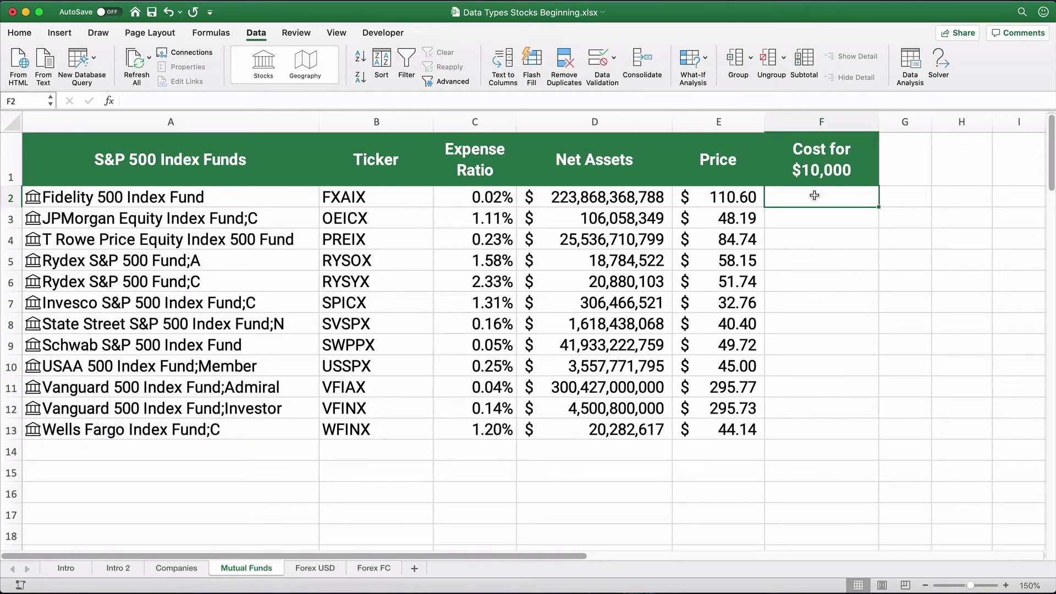
drag(479, 196, 476, 422)
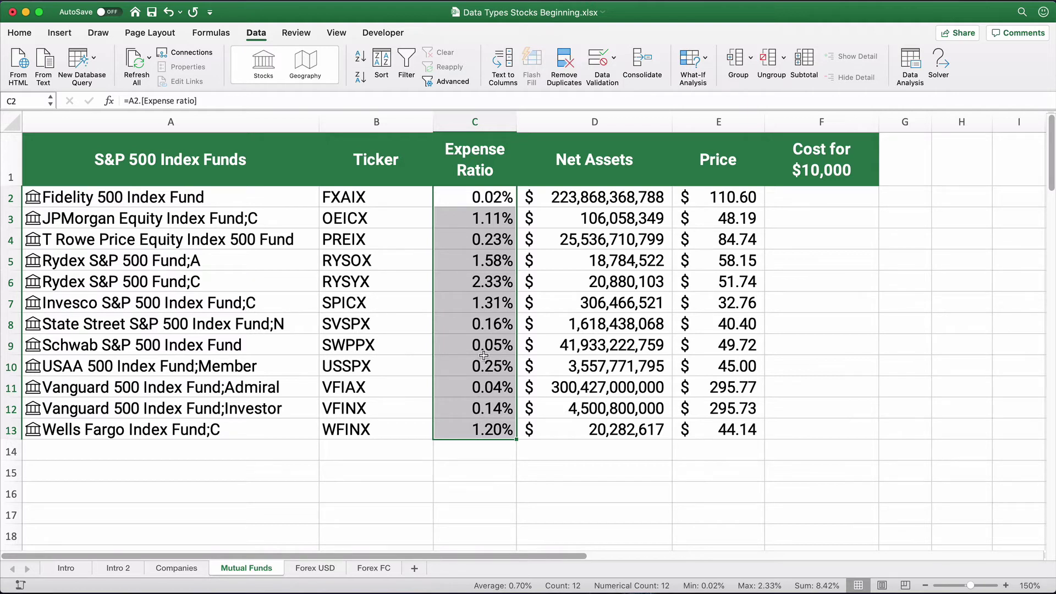
click(814, 195)
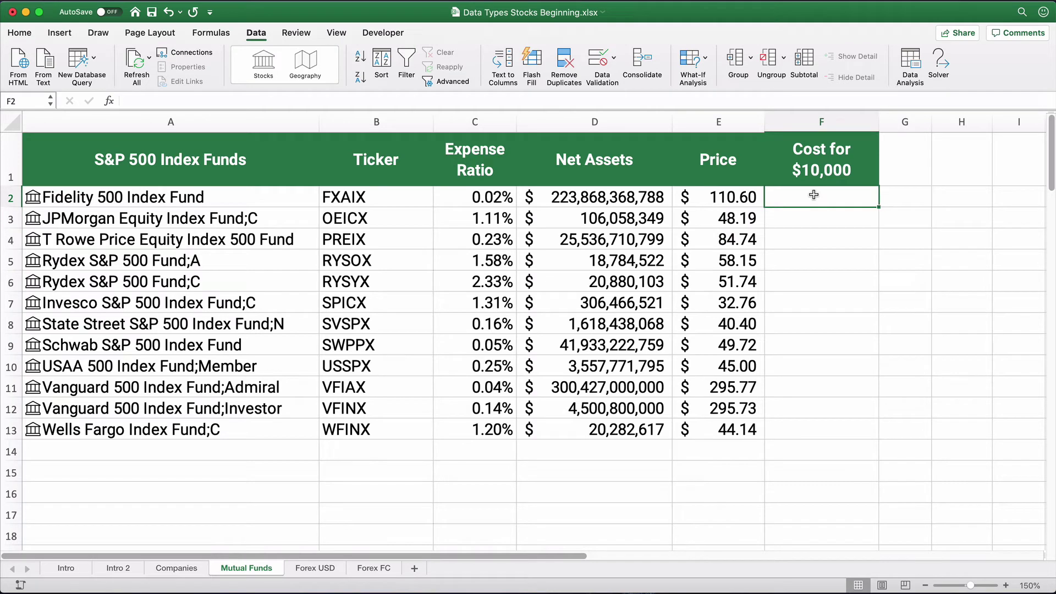
text(=)
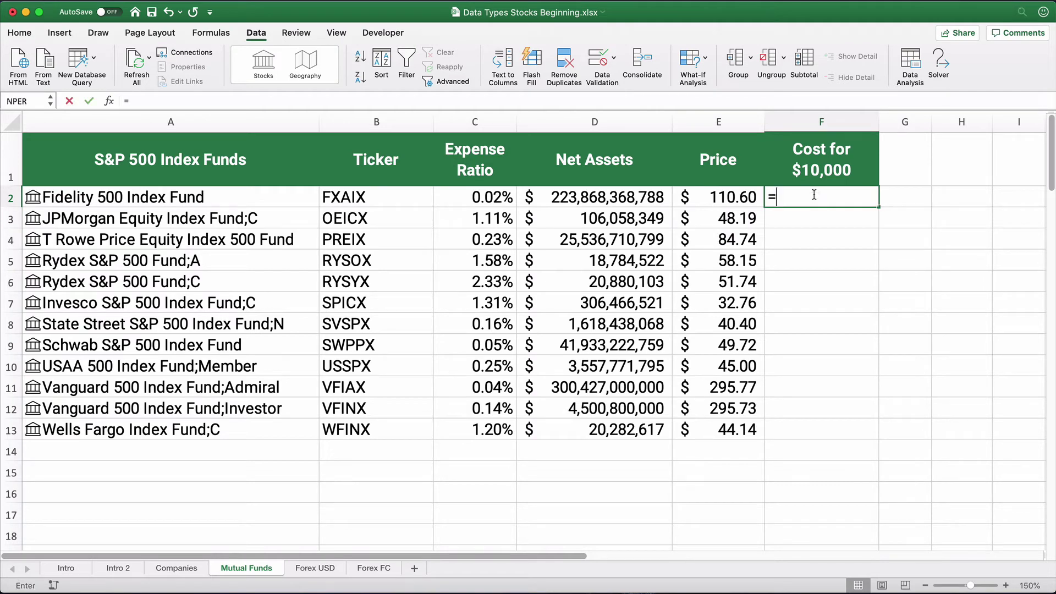
key(Left)
key(Left)
key(Left)
key(Left)
key(Right)
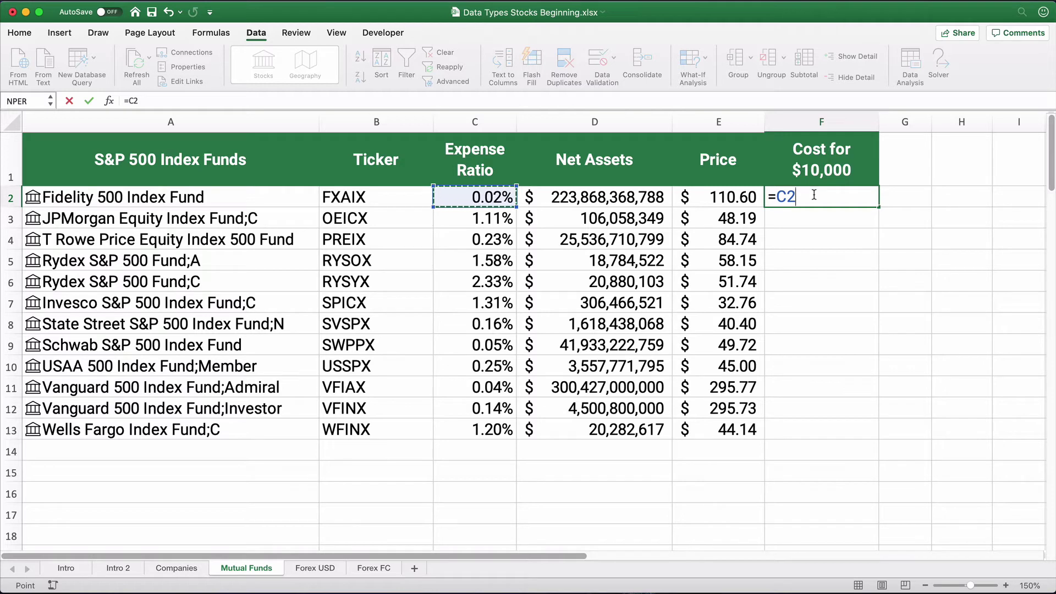
text(*10000)
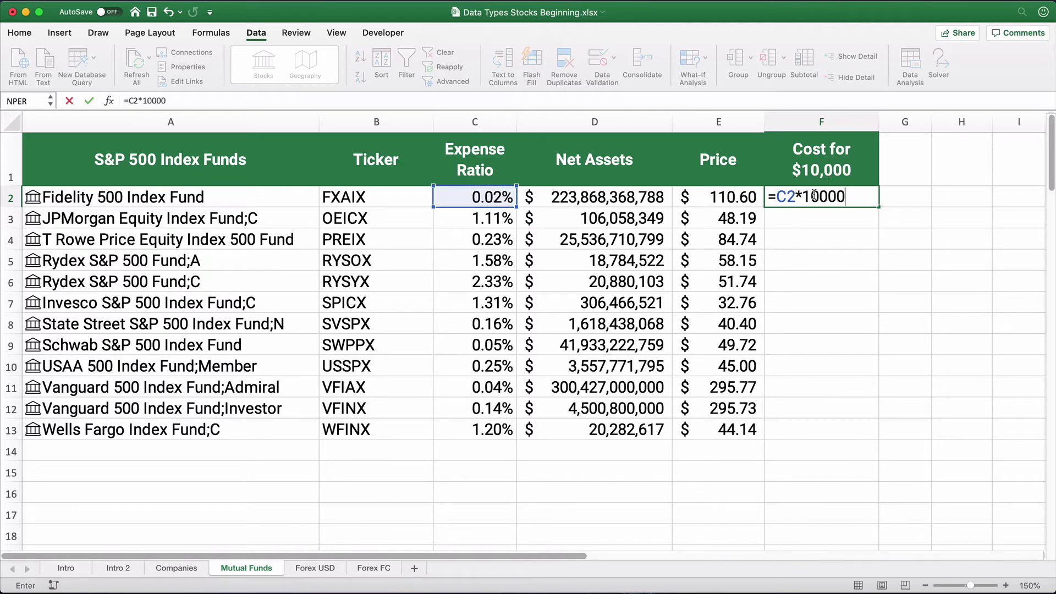
key(Return)
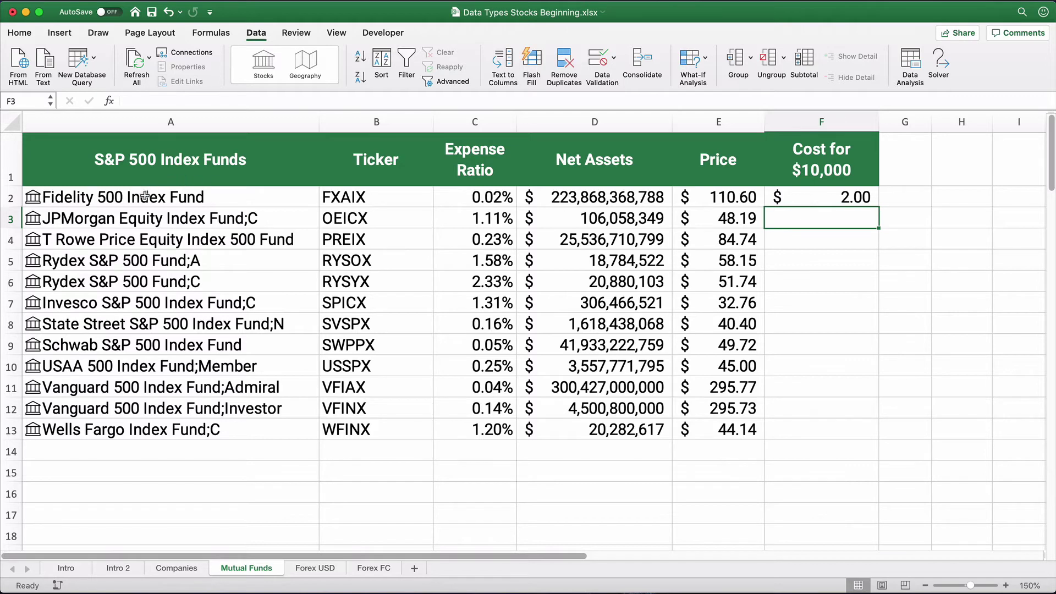
click(829, 205)
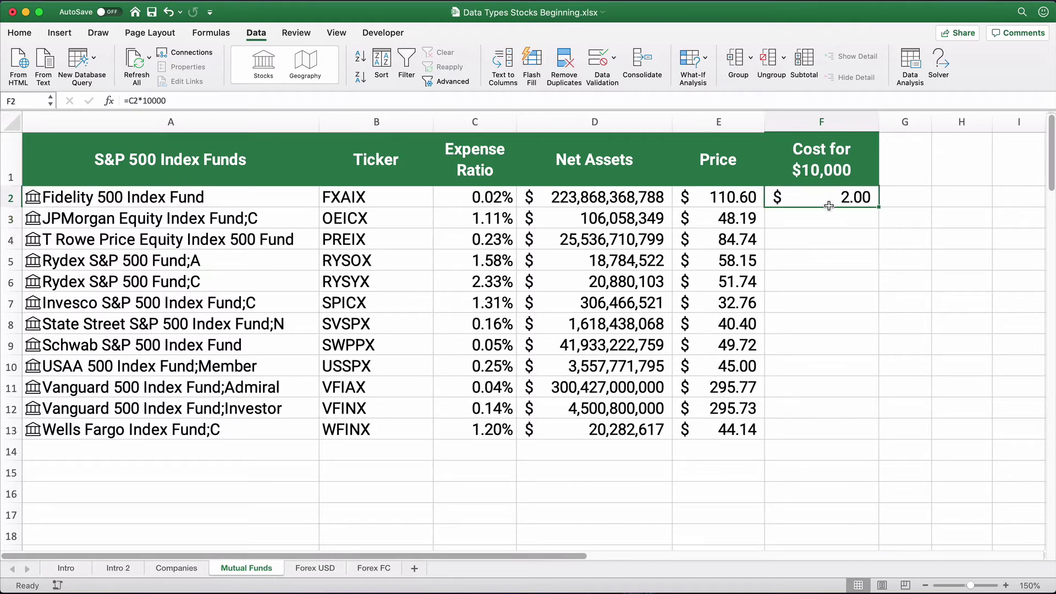
double_click(880, 207)
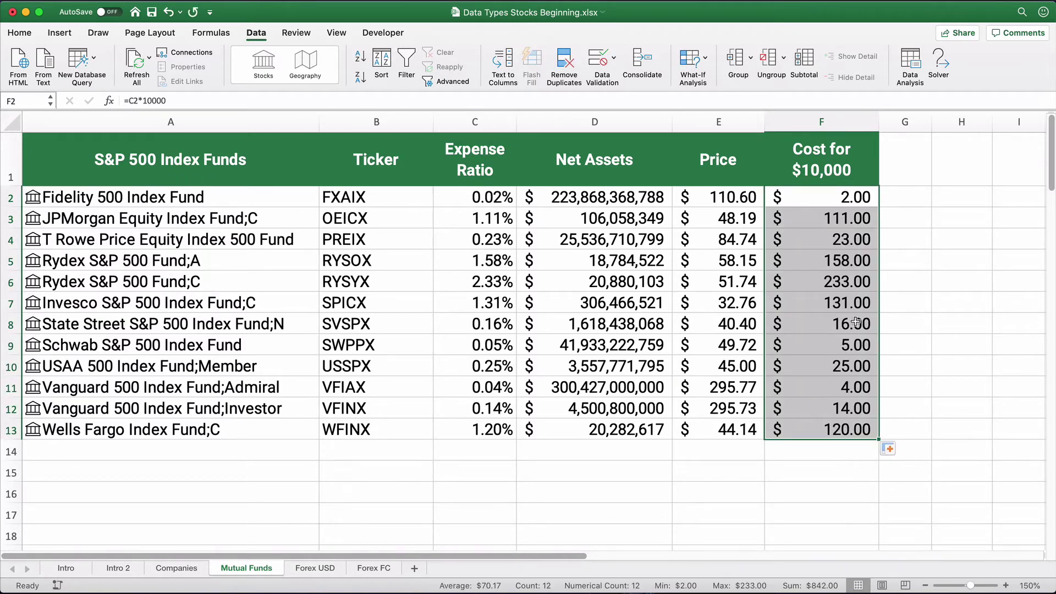
Step: Sort the fund table by Cost for $10,000 from smallest to largest
click(121, 279)
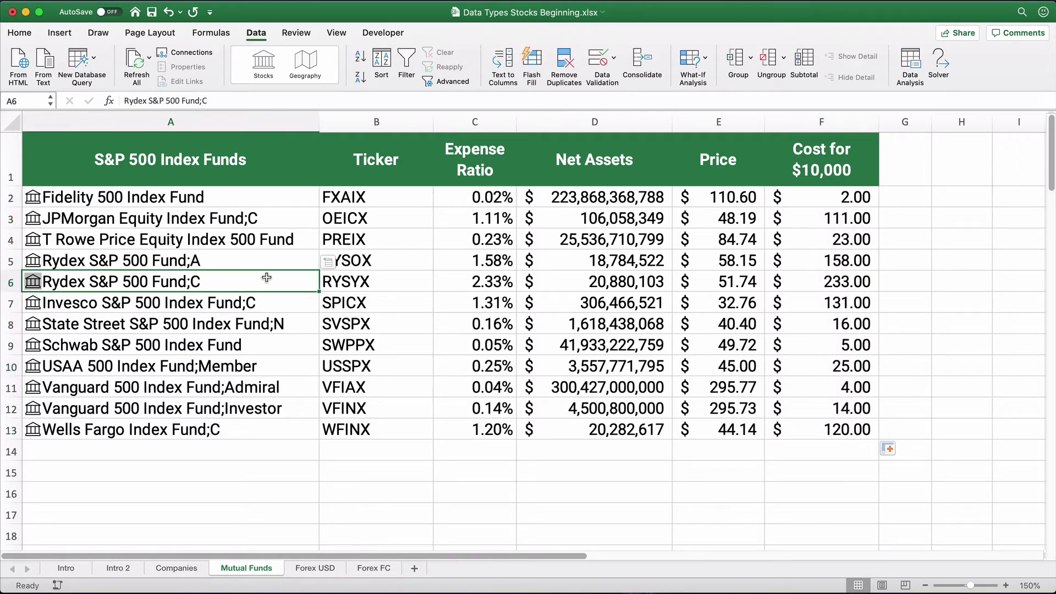
click(473, 286)
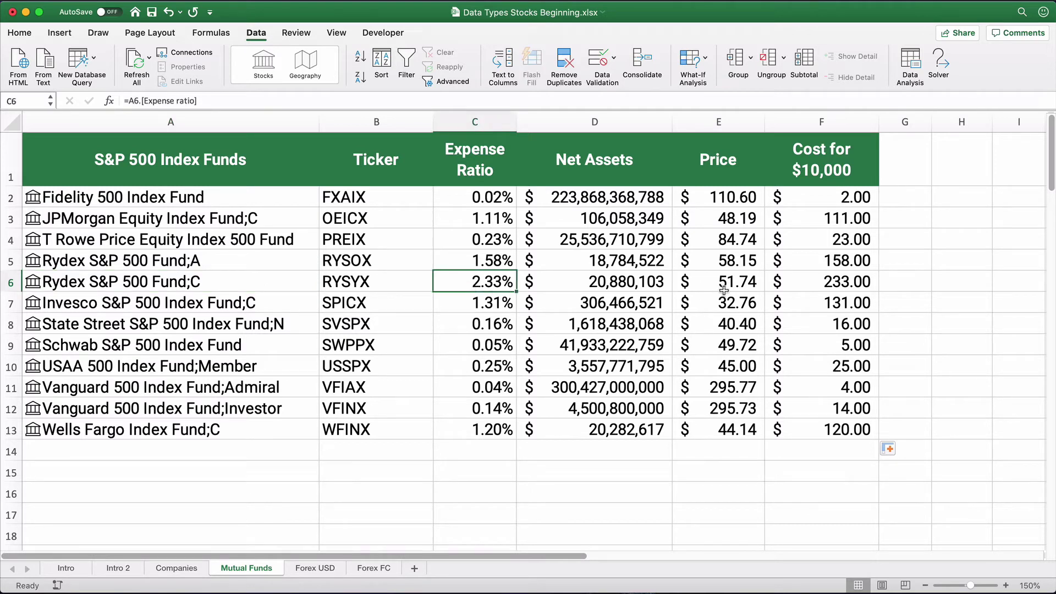
click(809, 282)
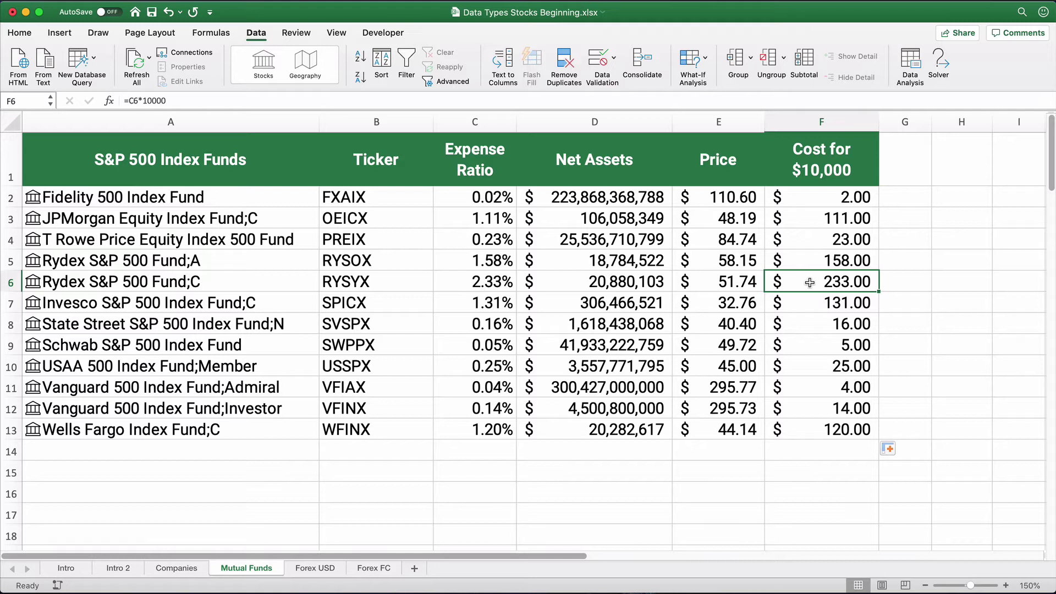
click(844, 215)
click(852, 324)
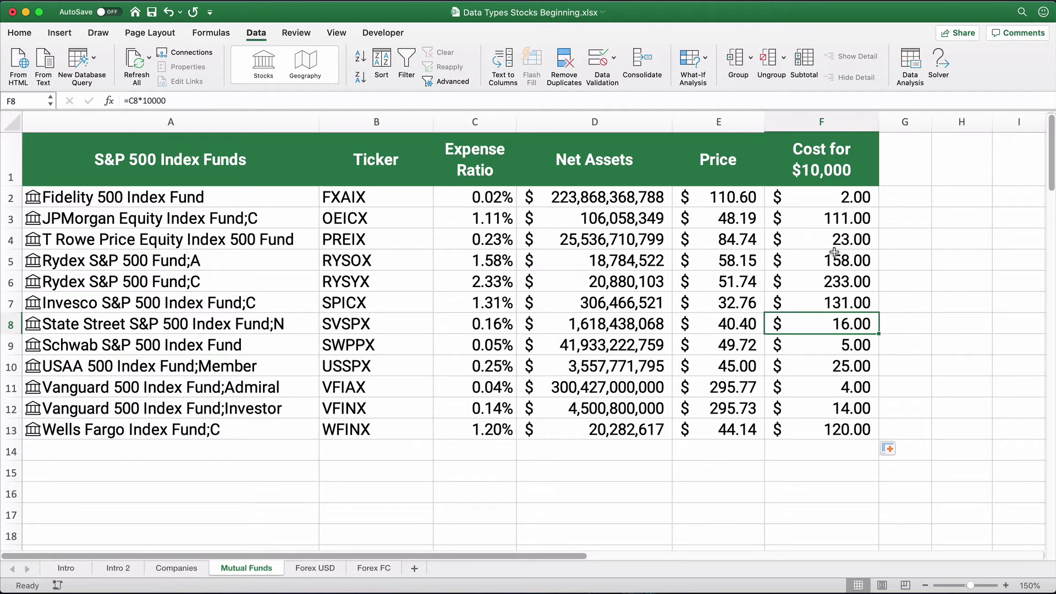
click(358, 57)
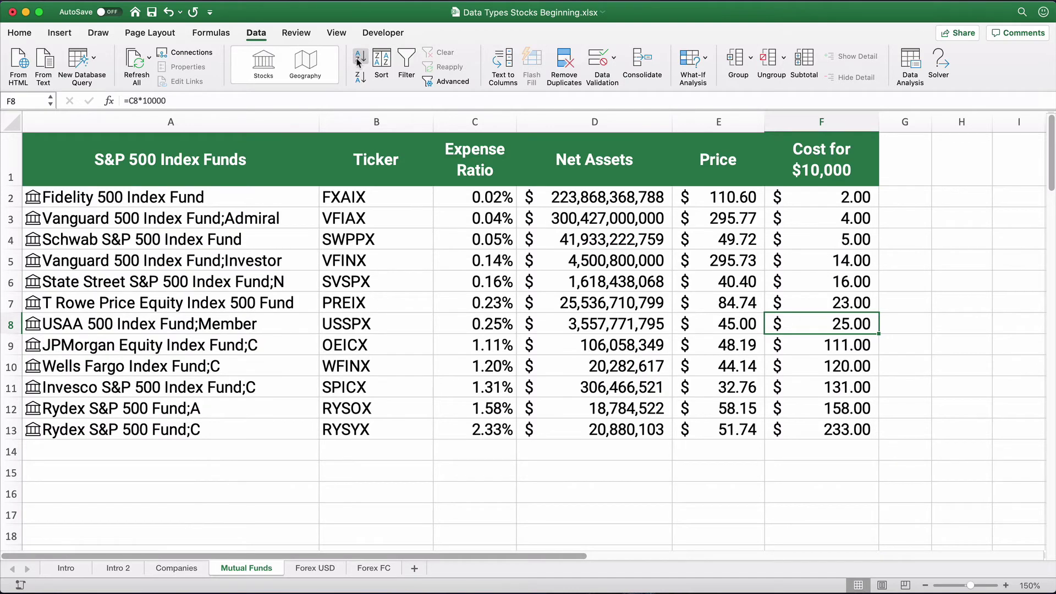
Step: Compare the cheapest funds at the start of the sorted table with the most expensive ones at its end
click(807, 192)
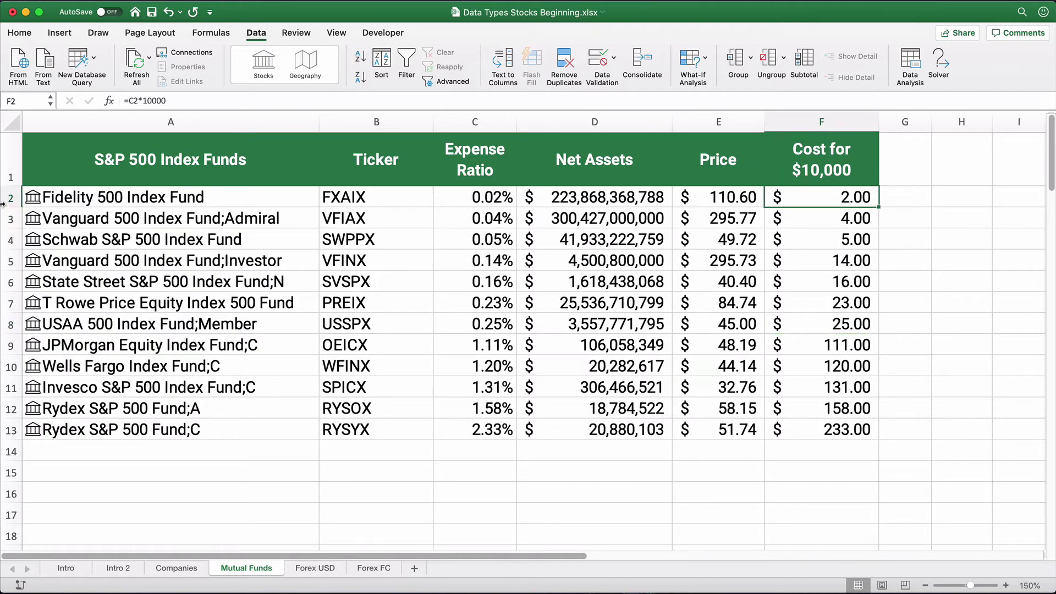
click(47, 197)
click(57, 220)
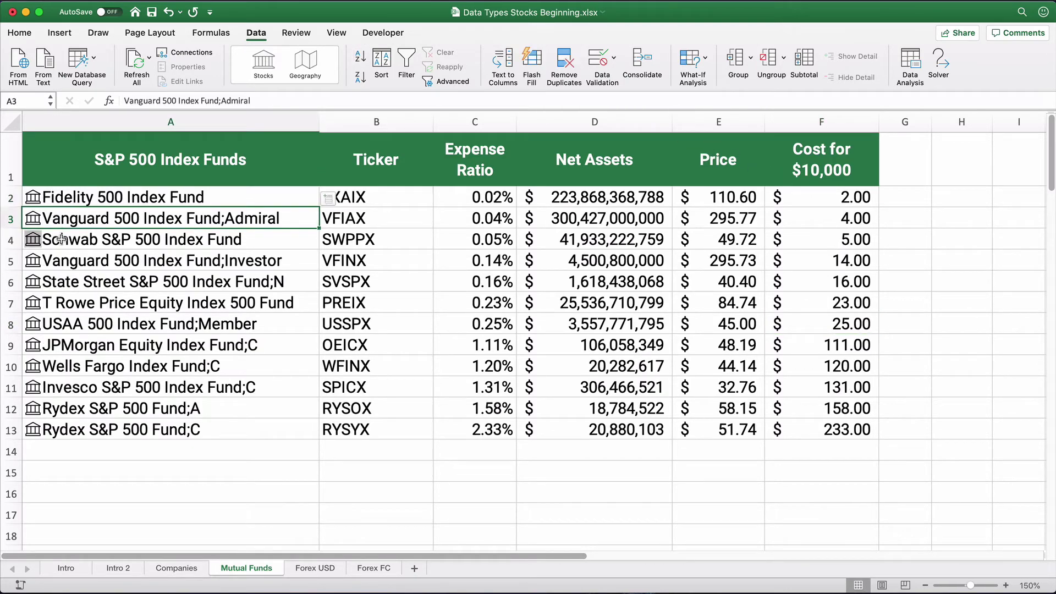
click(61, 239)
click(65, 261)
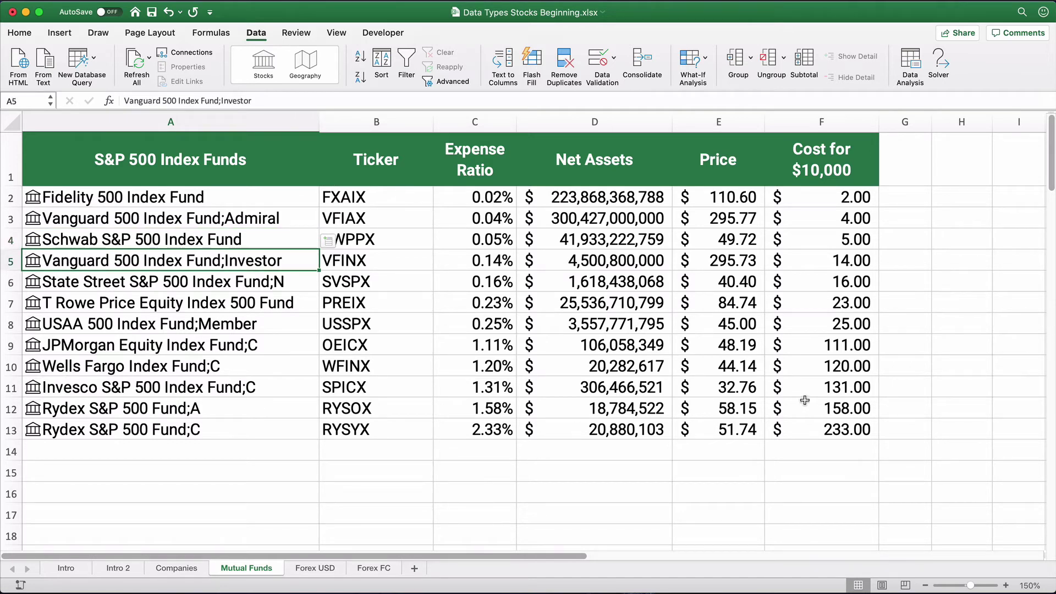
click(831, 369)
click(832, 389)
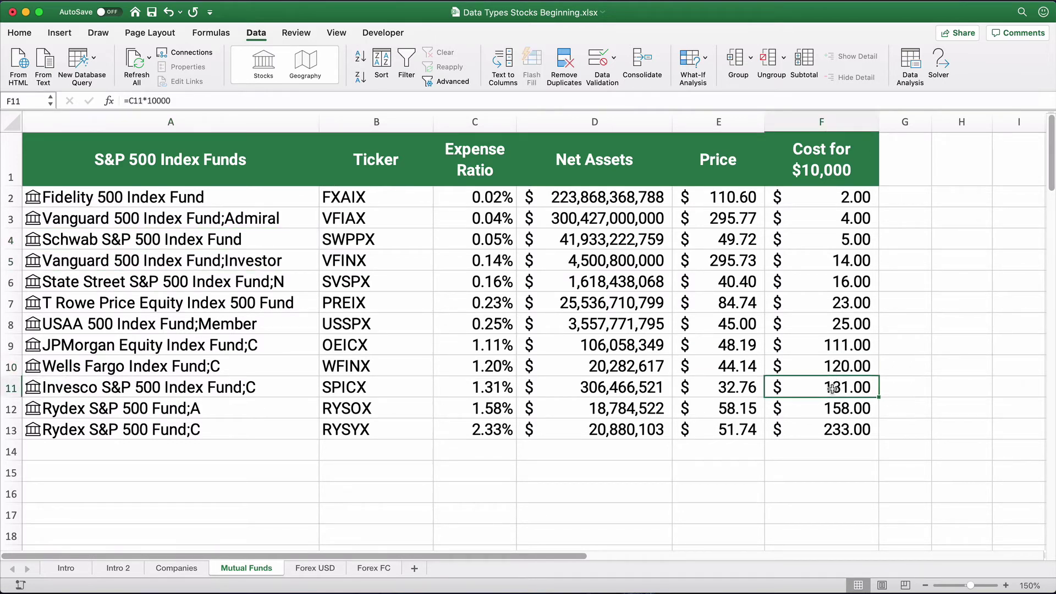
click(70, 367)
drag(70, 367, 71, 431)
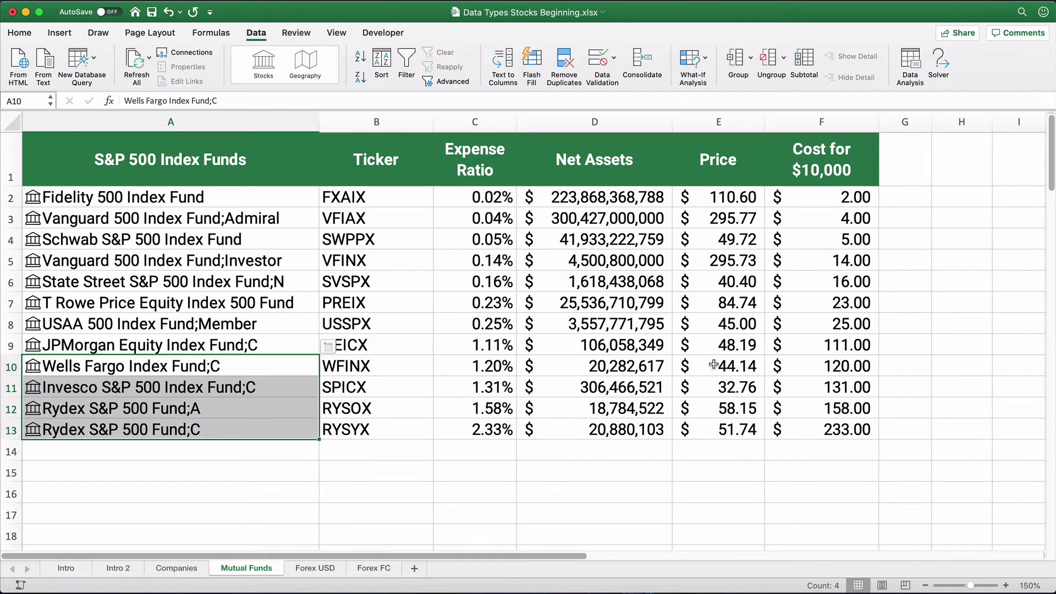
click(804, 344)
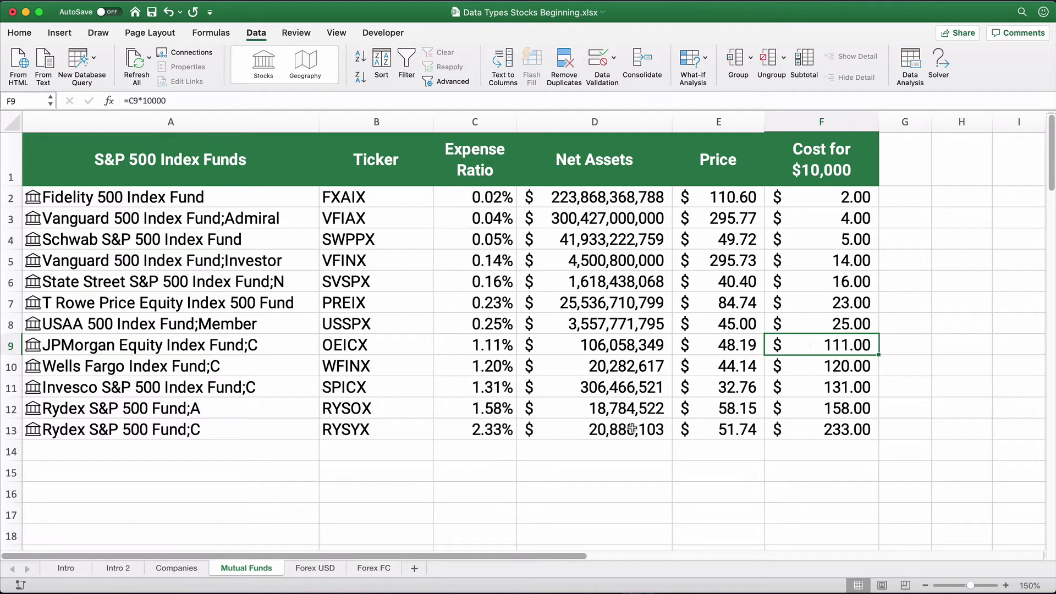
Step: Convert the currency pairs in A3:A9 of the Forex USD sheet to the Stocks data type
click(311, 567)
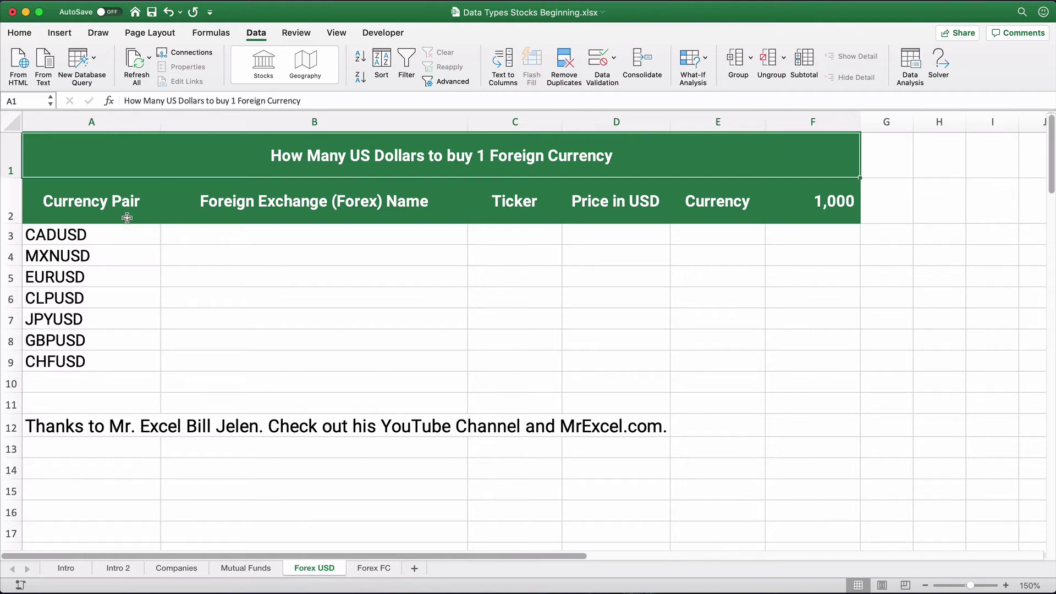
drag(50, 241, 63, 353)
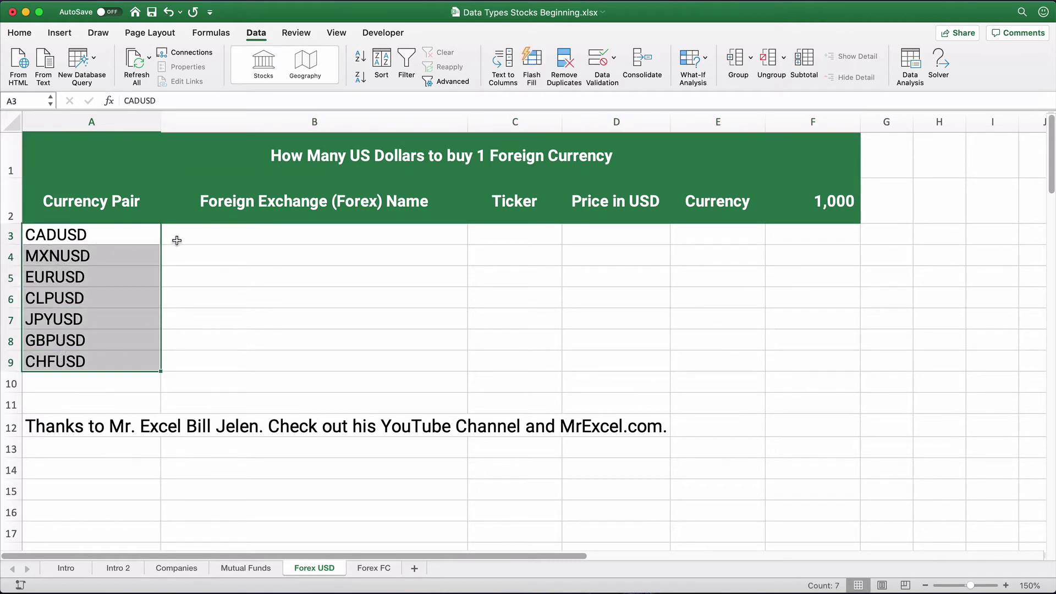
click(178, 240)
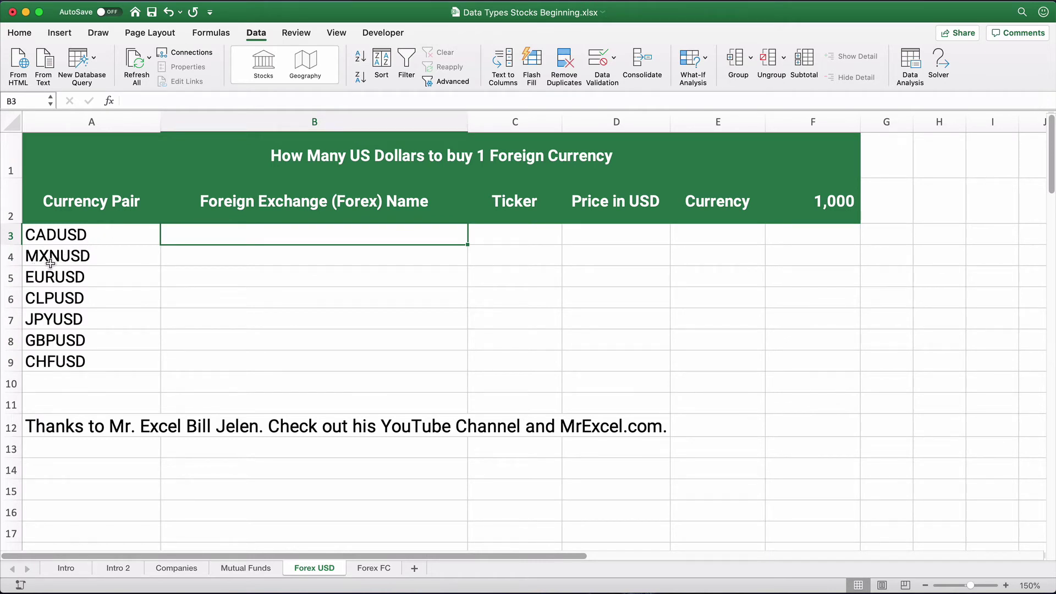
click(73, 261)
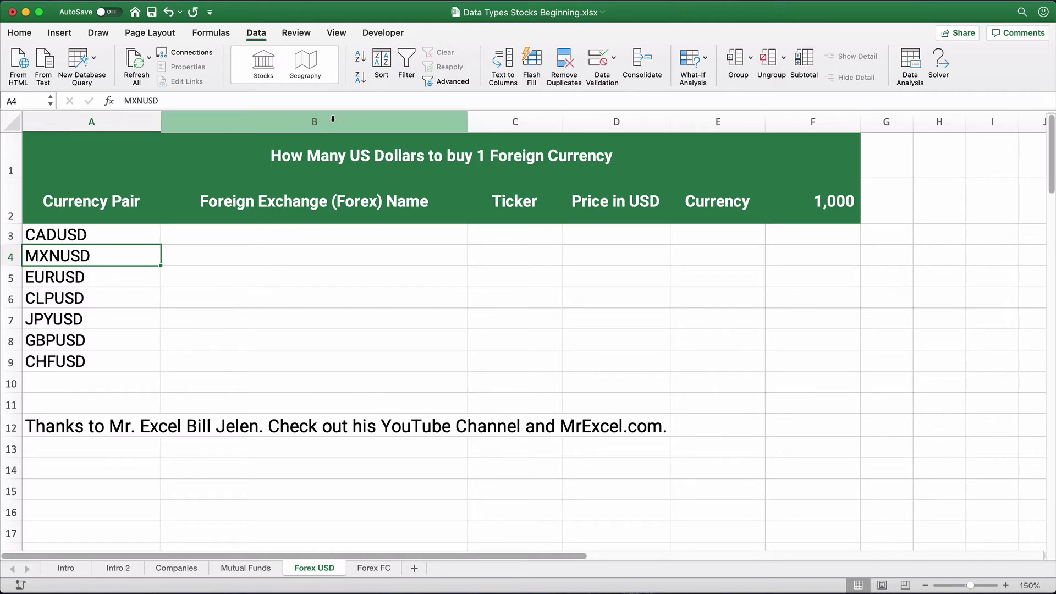
click(332, 156)
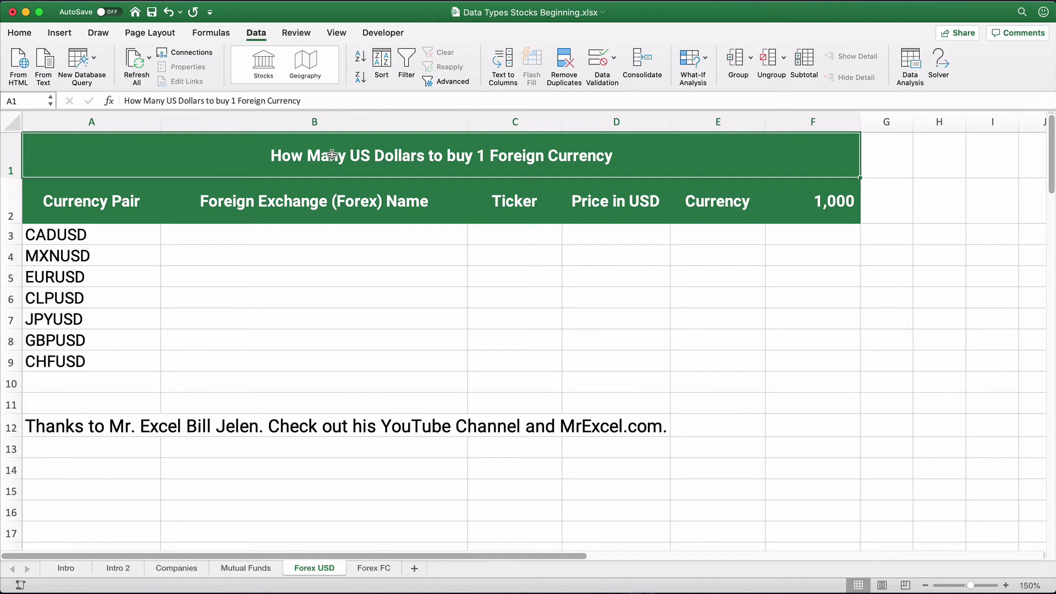
drag(106, 236, 103, 355)
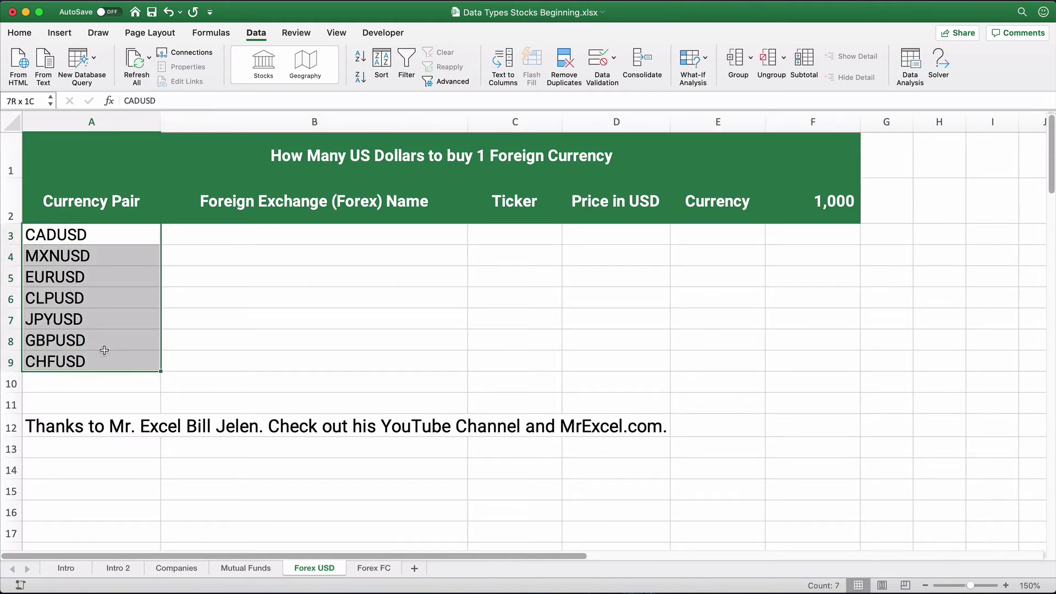
click(270, 69)
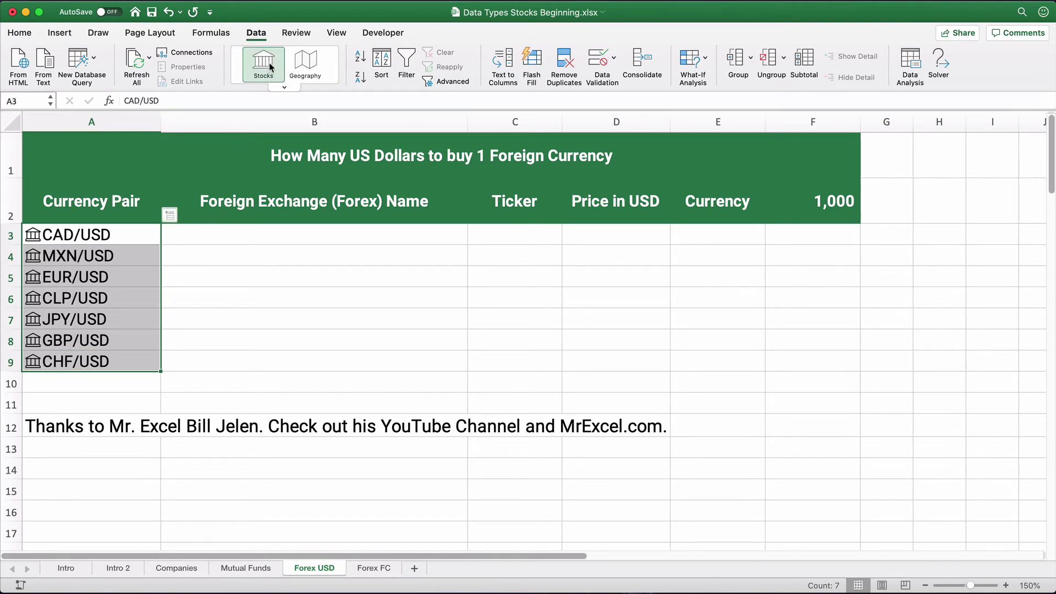
Step: Extract the Name and Ticker symbol fields for the currency pairs into columns B and C
click(175, 216)
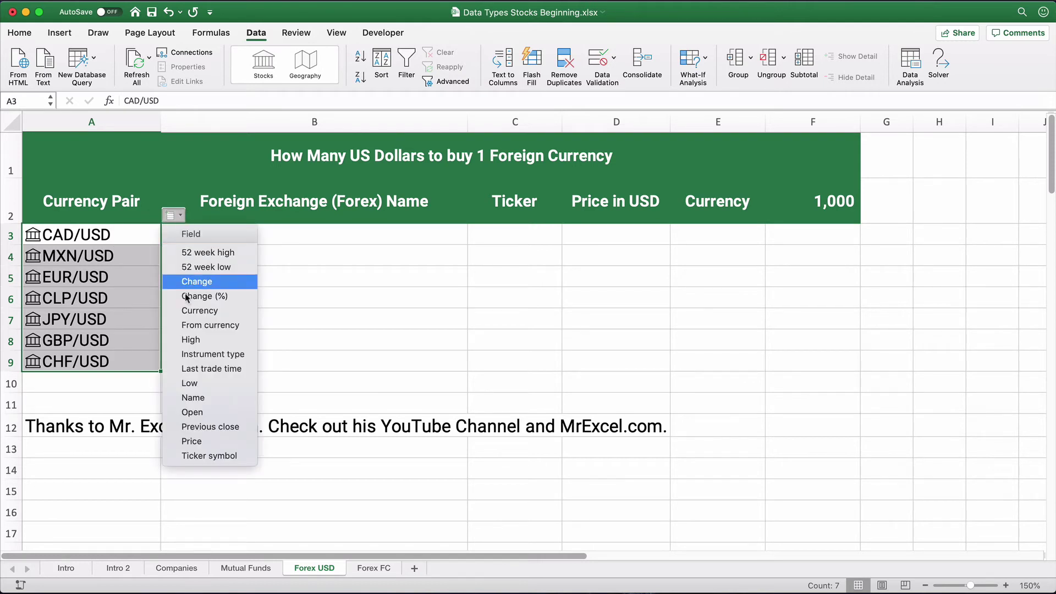
click(194, 398)
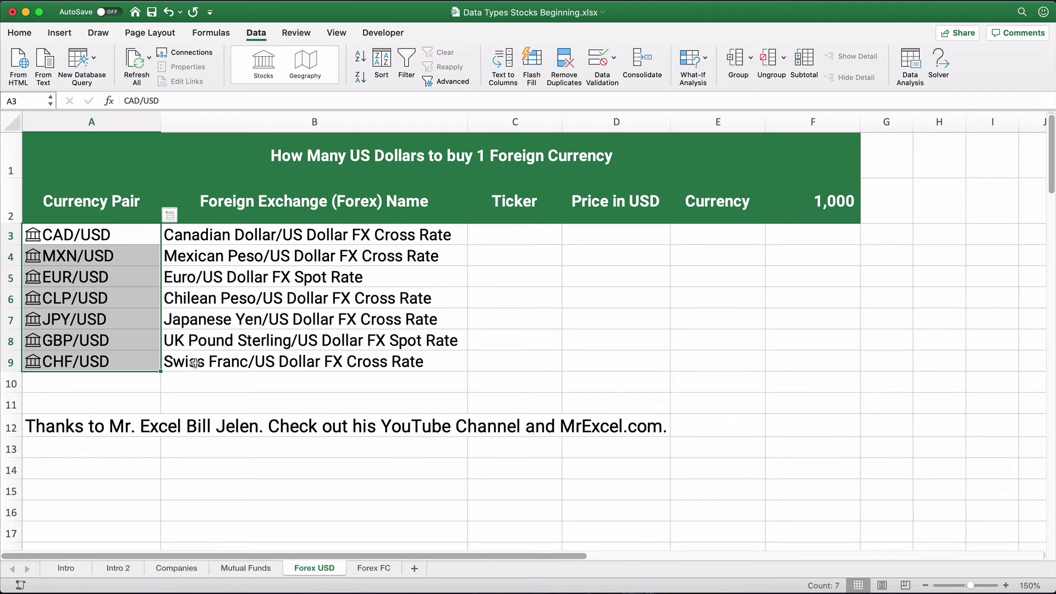
click(172, 215)
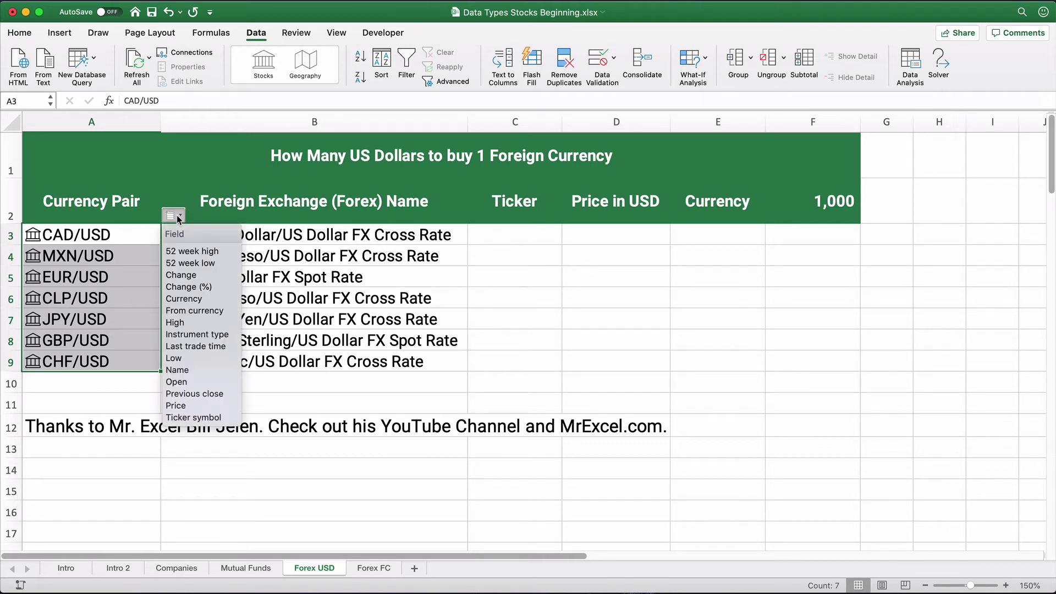
click(198, 417)
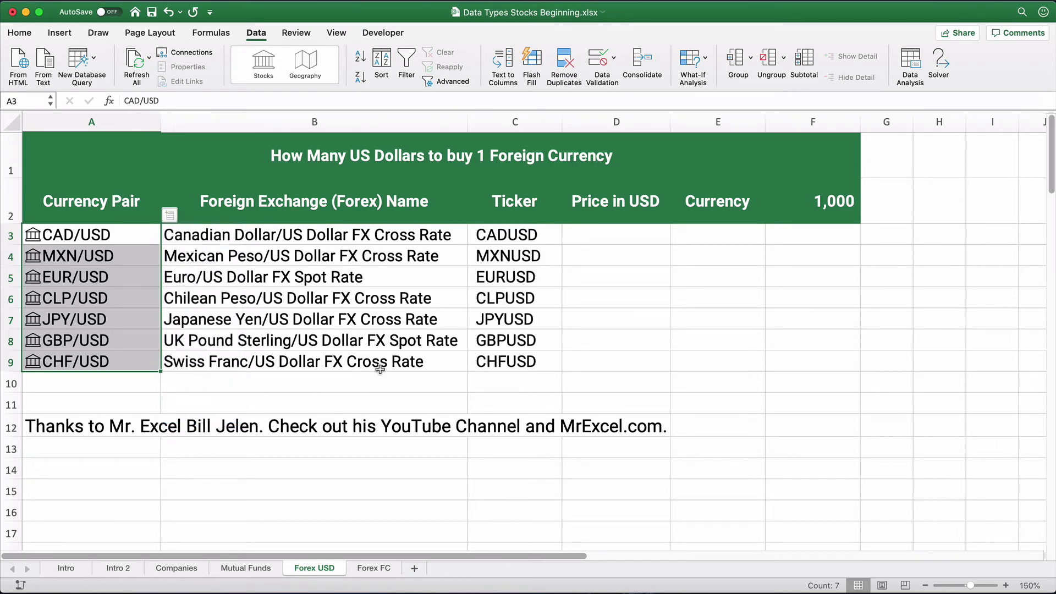
Step: Extract the Price and Currency fields for the currency pairs into columns D and E, and review the Mexican peso row
click(178, 216)
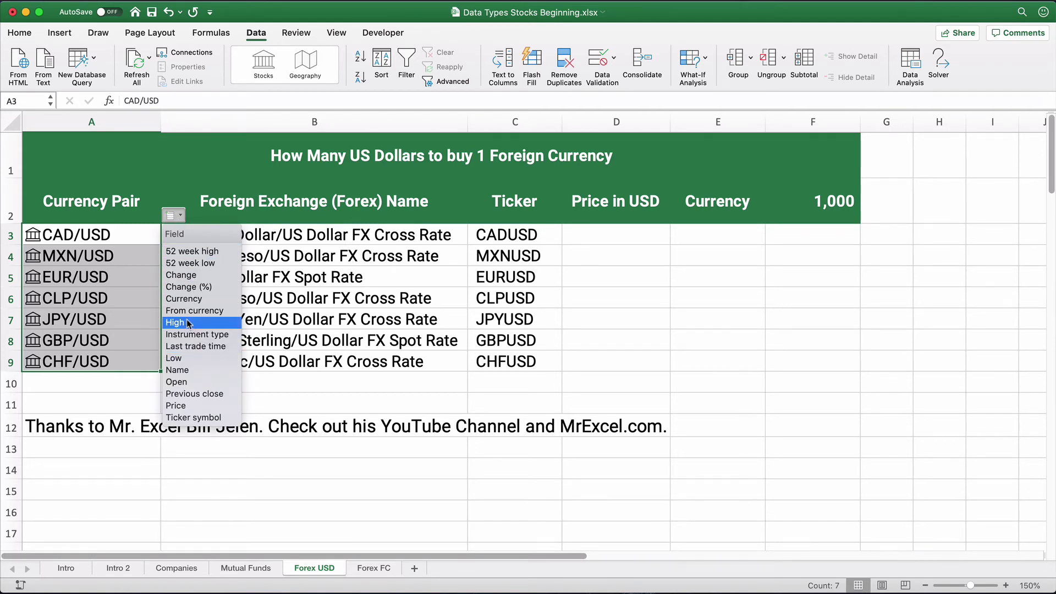
click(183, 405)
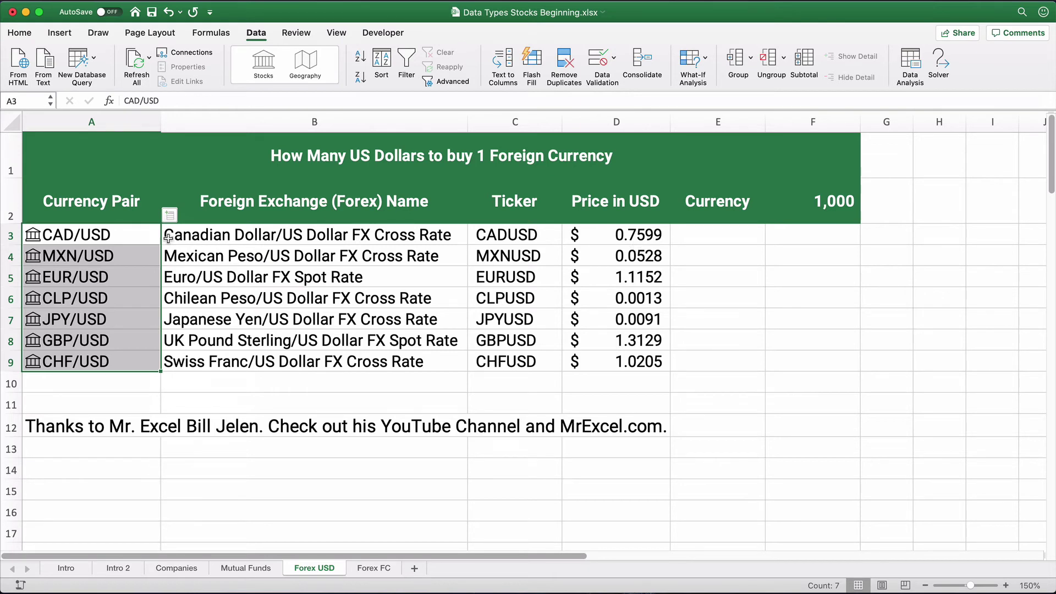
click(182, 215)
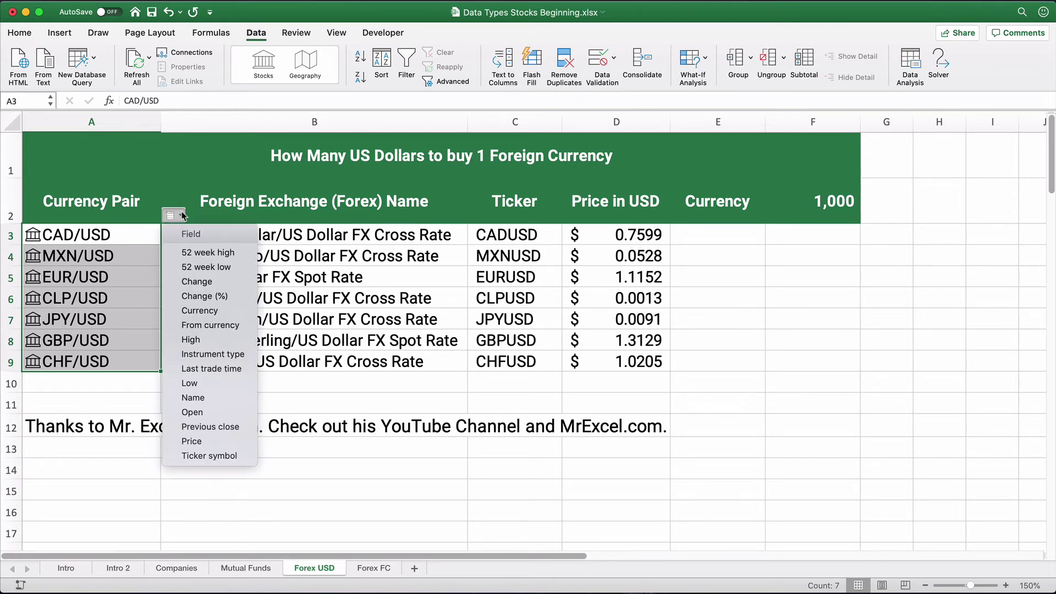
click(198, 311)
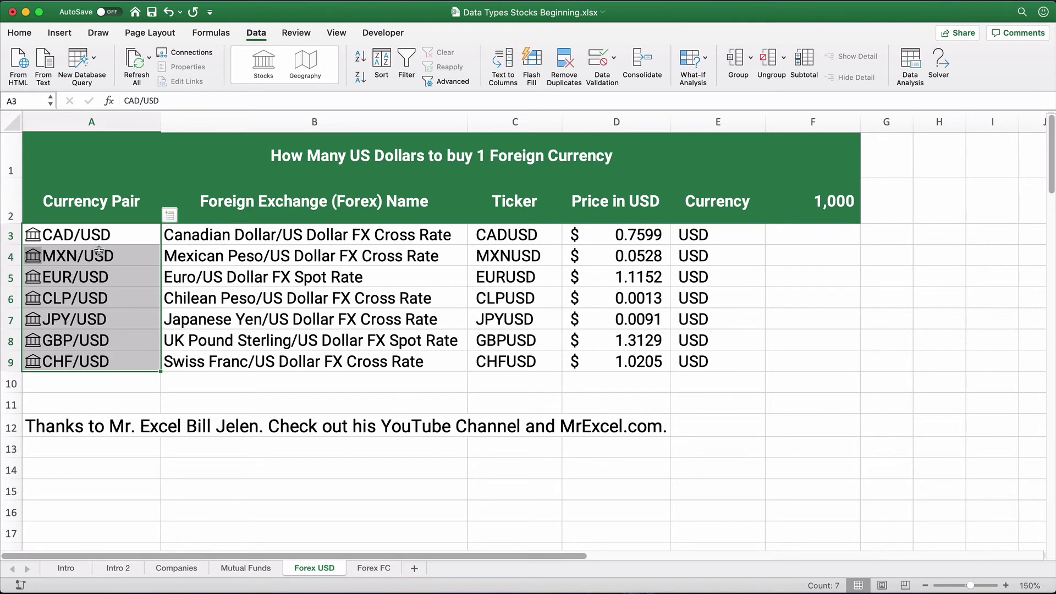
drag(179, 254, 676, 258)
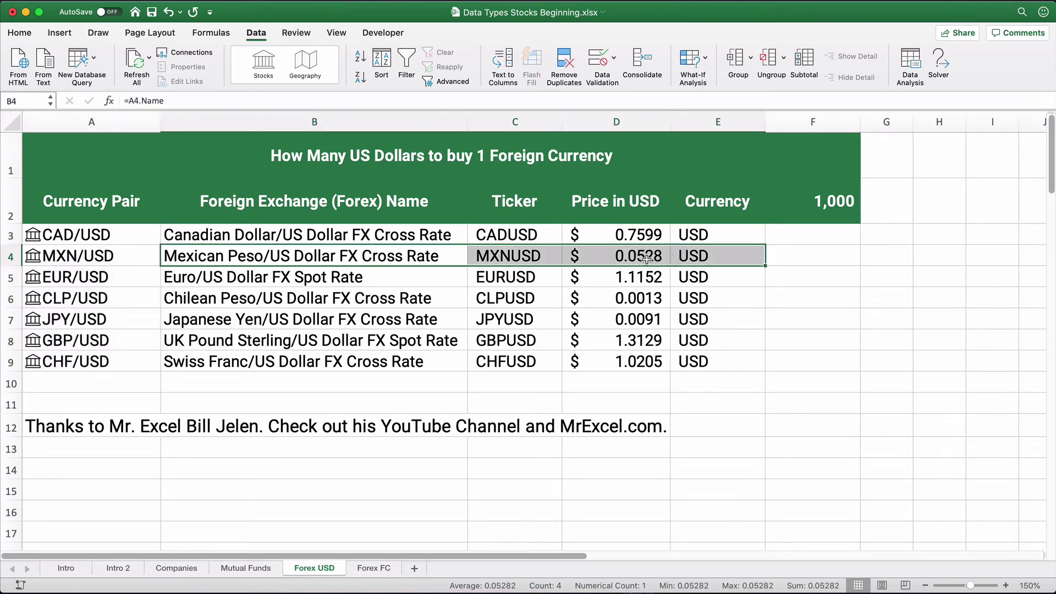
Step: Enter the formula =D3*1000 in F3 to calculate the US dollar cost of 1,000 Canadian dollars
click(814, 255)
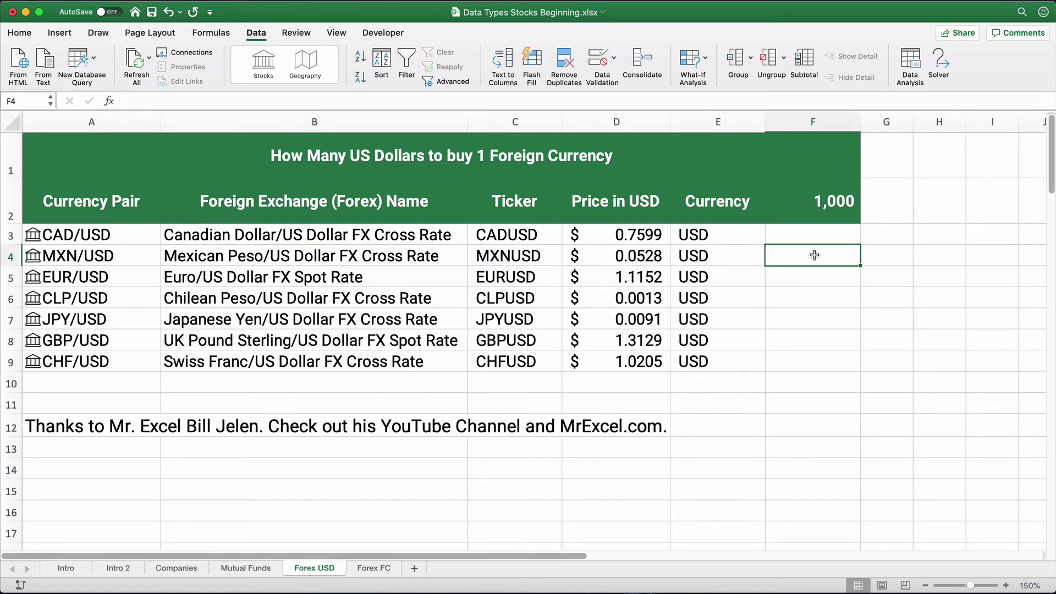
key(Up)
text(=)
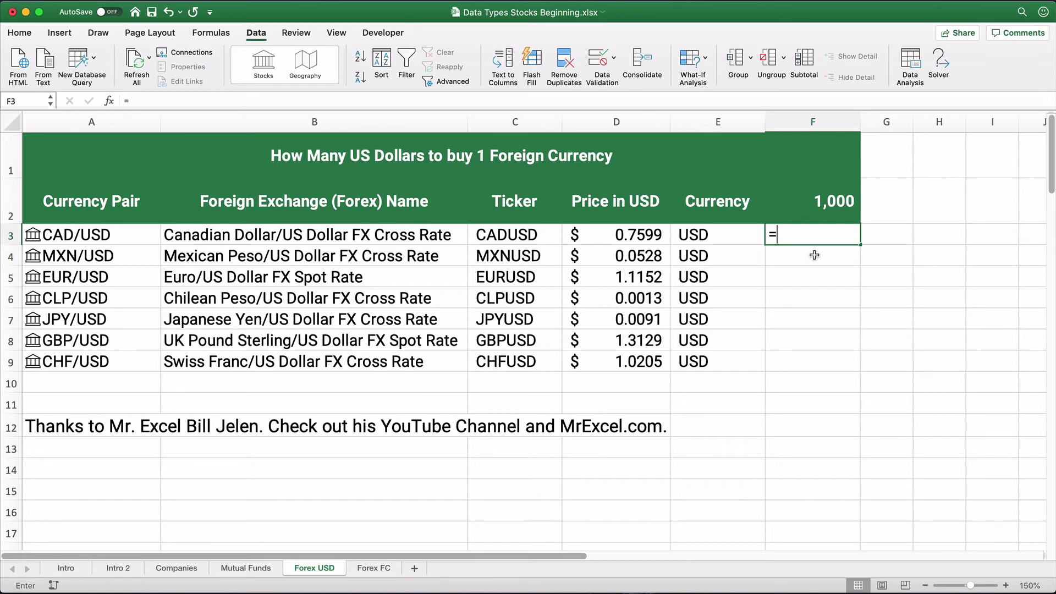
key(Left)
key(Left)
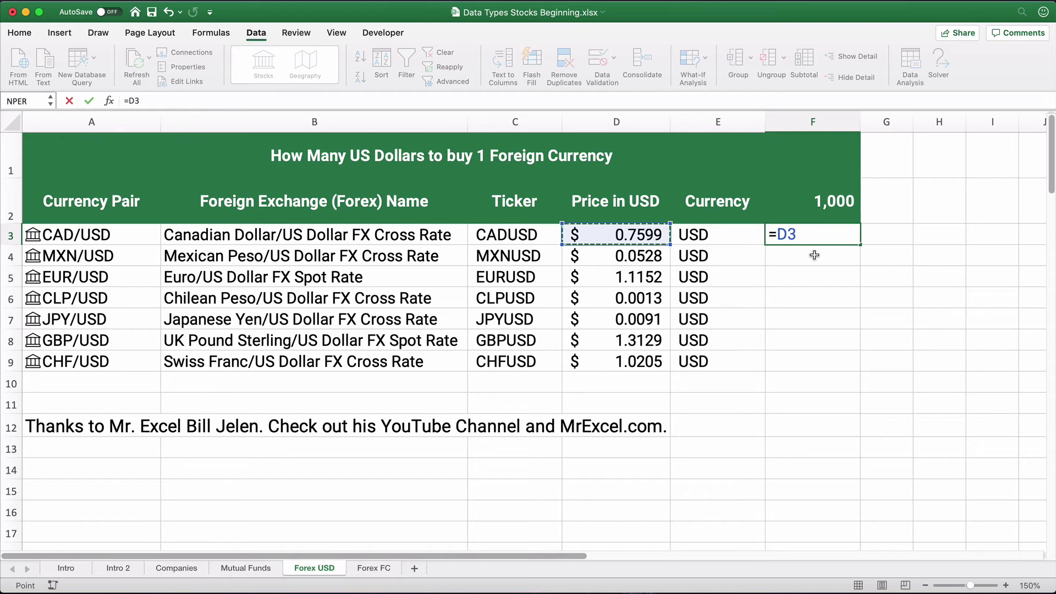
text(*1000)
key(Return)
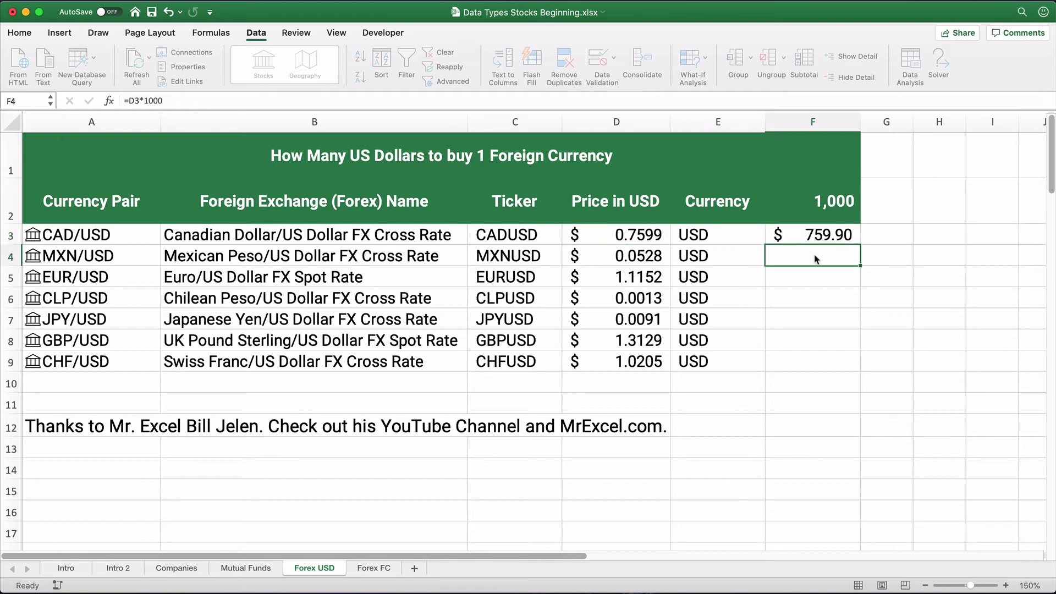
Step: Fill the F3 formula down to F9 and check the Mexican peso row's price and cost for 1,000 units
click(814, 237)
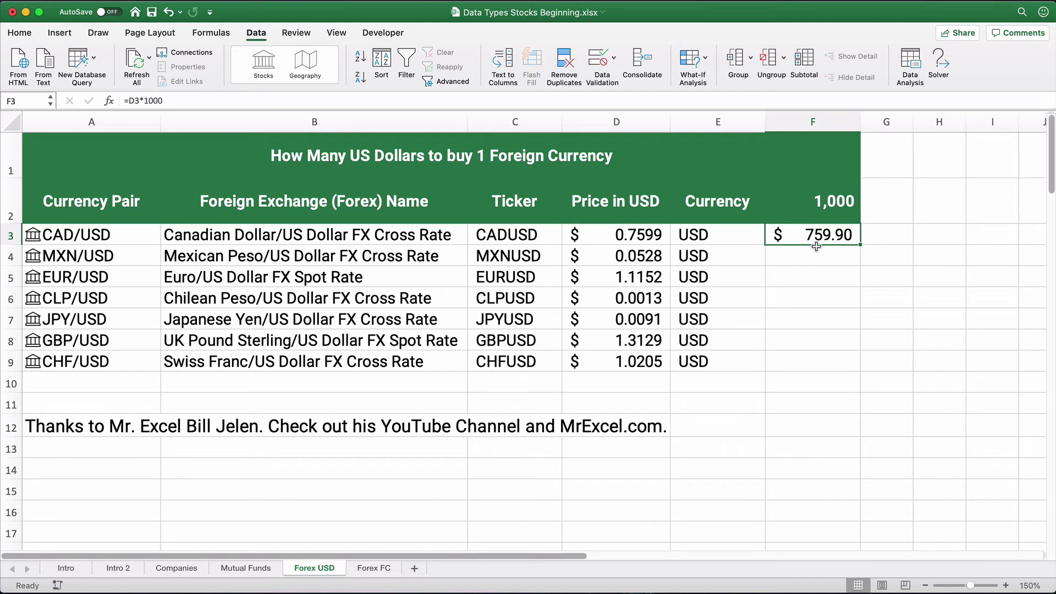
double_click(861, 244)
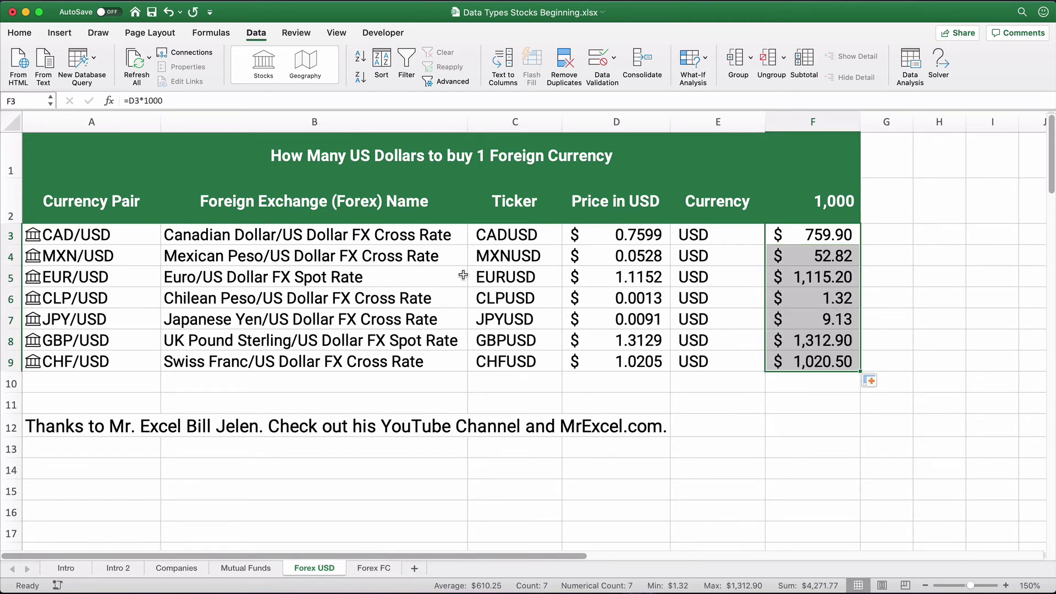
click(231, 256)
click(650, 257)
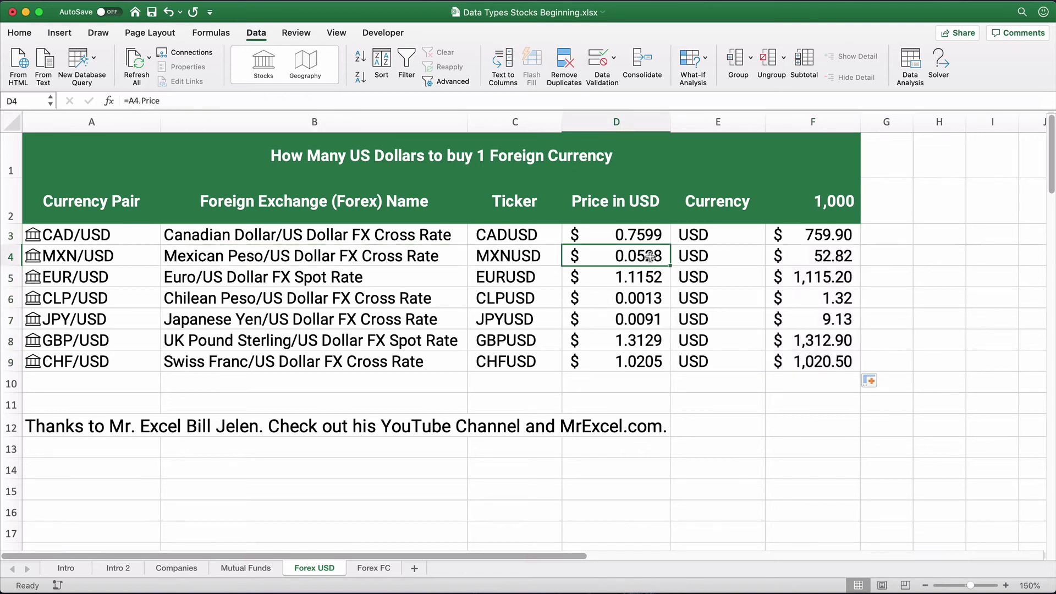
click(796, 259)
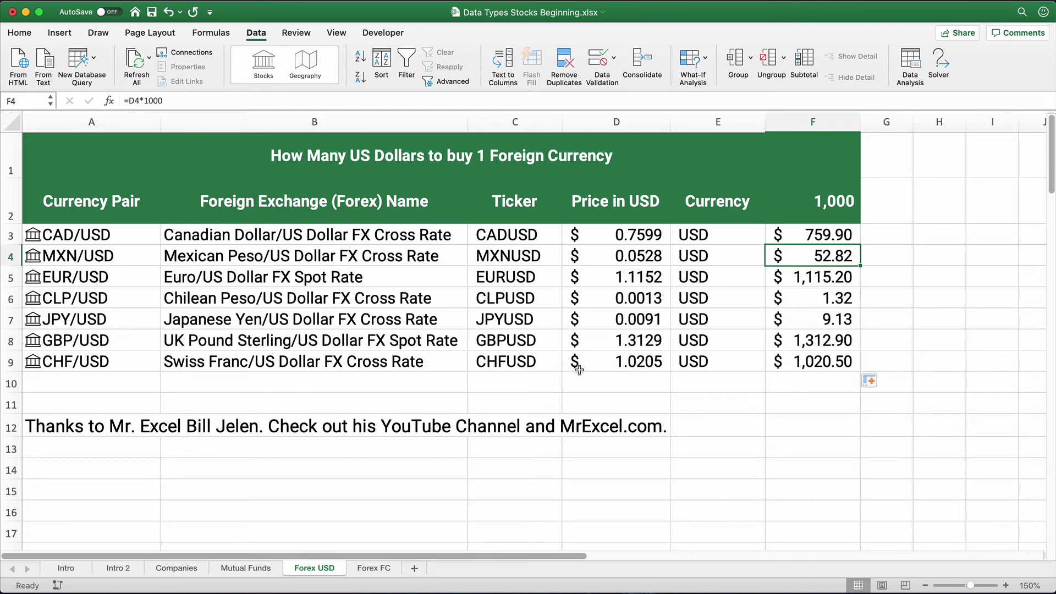
Step: Convert the currency pairs in A3:A11 of the Forex FC sheet to the Stocks data type
click(376, 569)
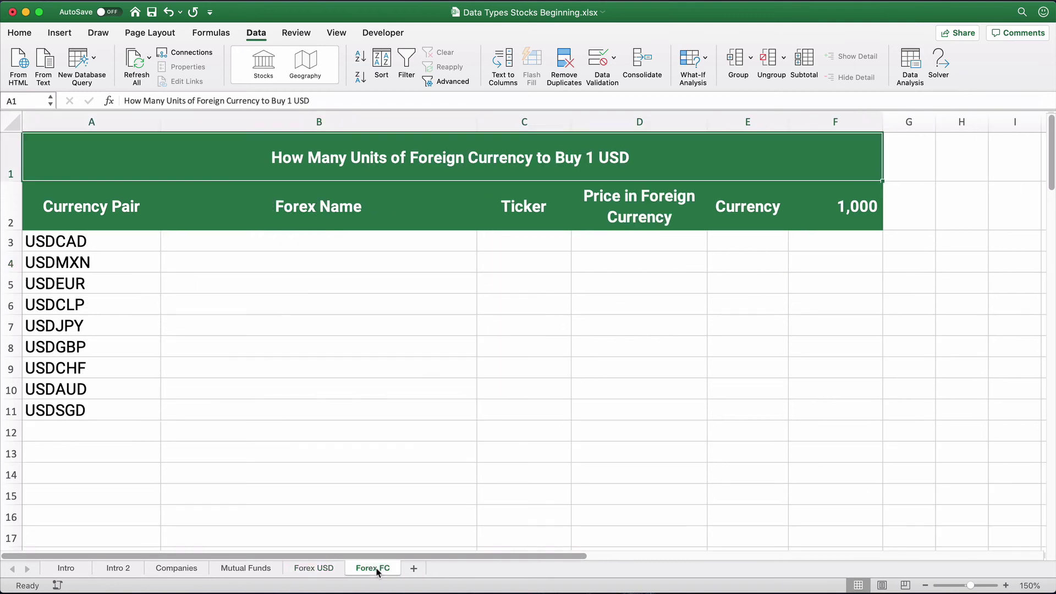
drag(31, 247, 78, 407)
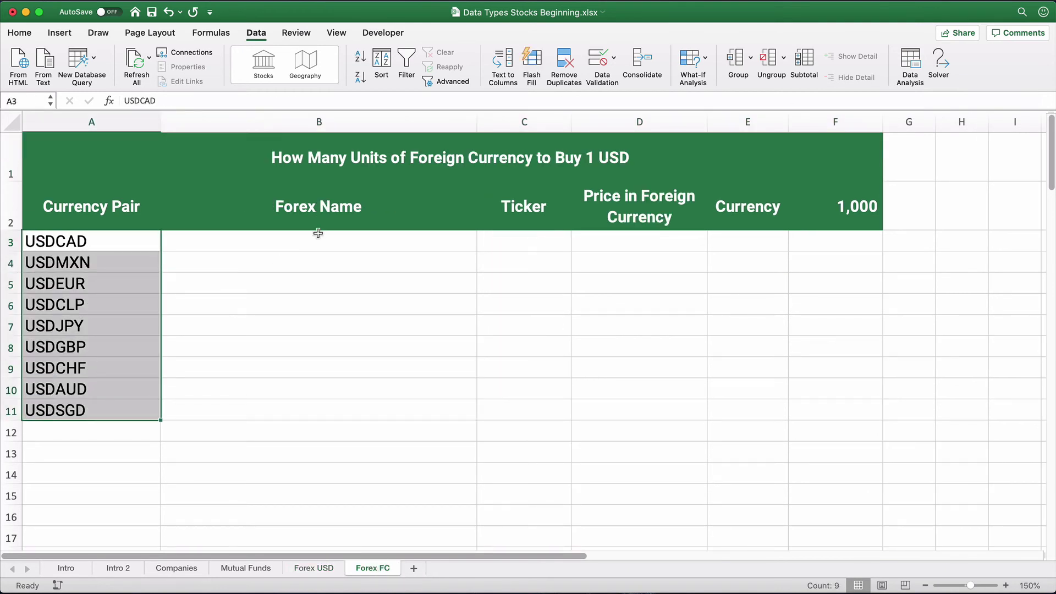
click(322, 158)
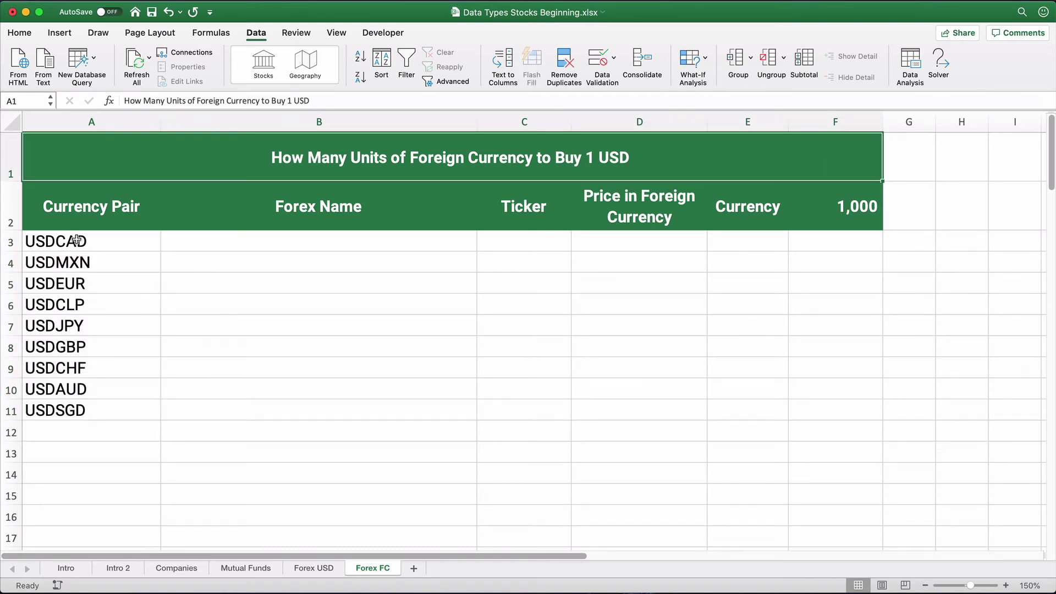
drag(77, 237, 85, 404)
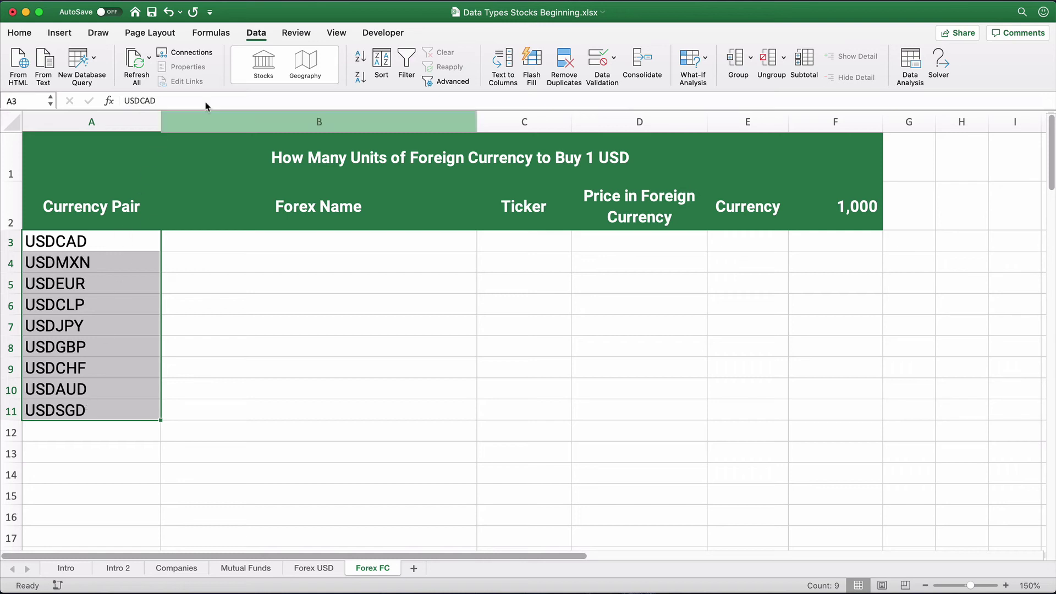
click(263, 64)
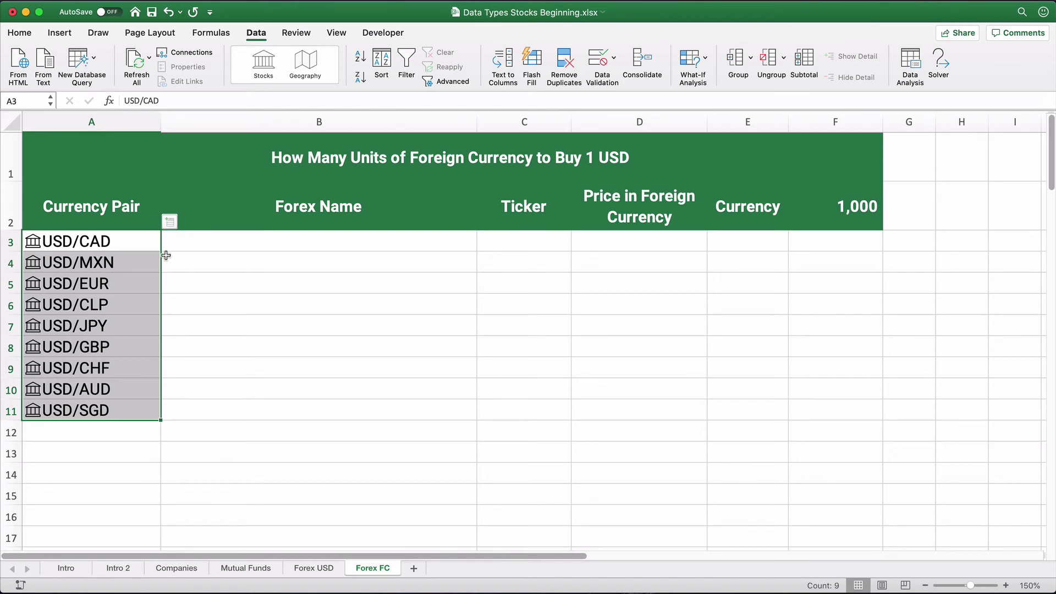
Step: Extract the Name and Ticker symbol fields for the USD-based pairs into columns B and C
click(178, 223)
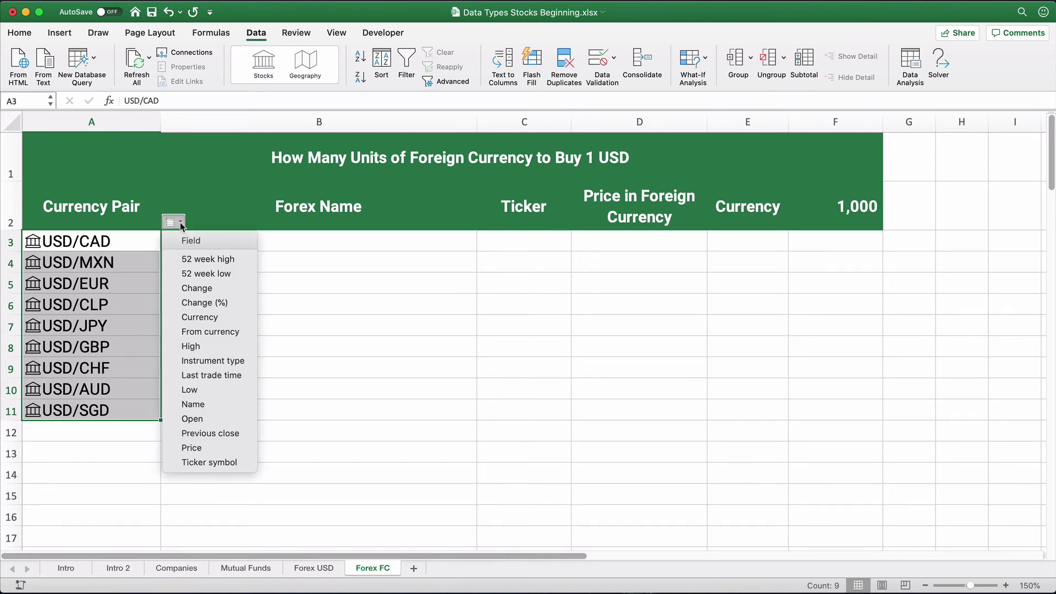
click(212, 405)
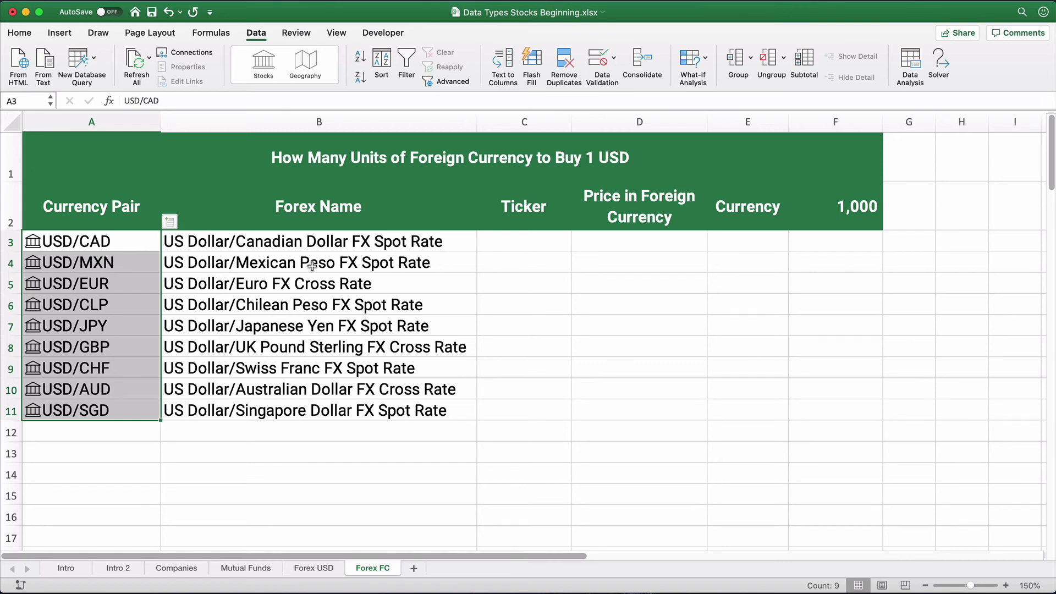
click(182, 223)
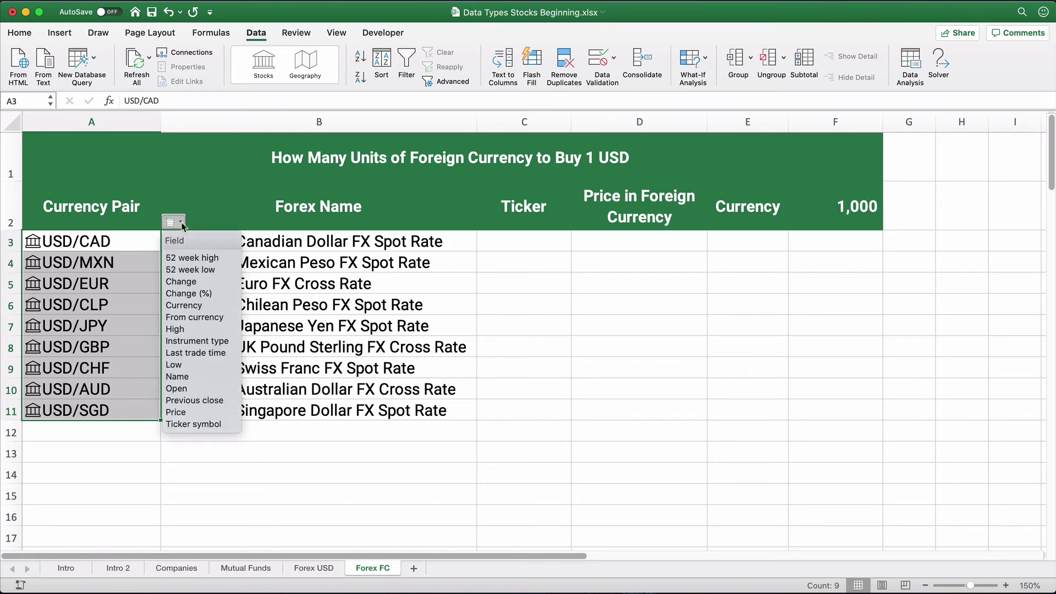
click(189, 424)
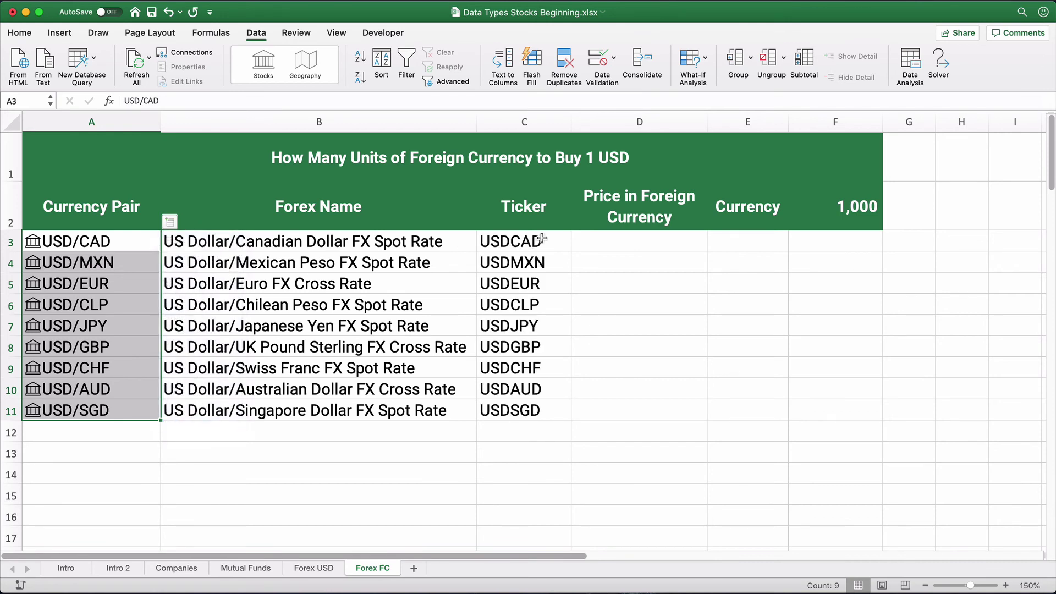
Step: Extract the Price and Currency fields for the USD-based pairs into columns D and E, and select cell F3
click(174, 222)
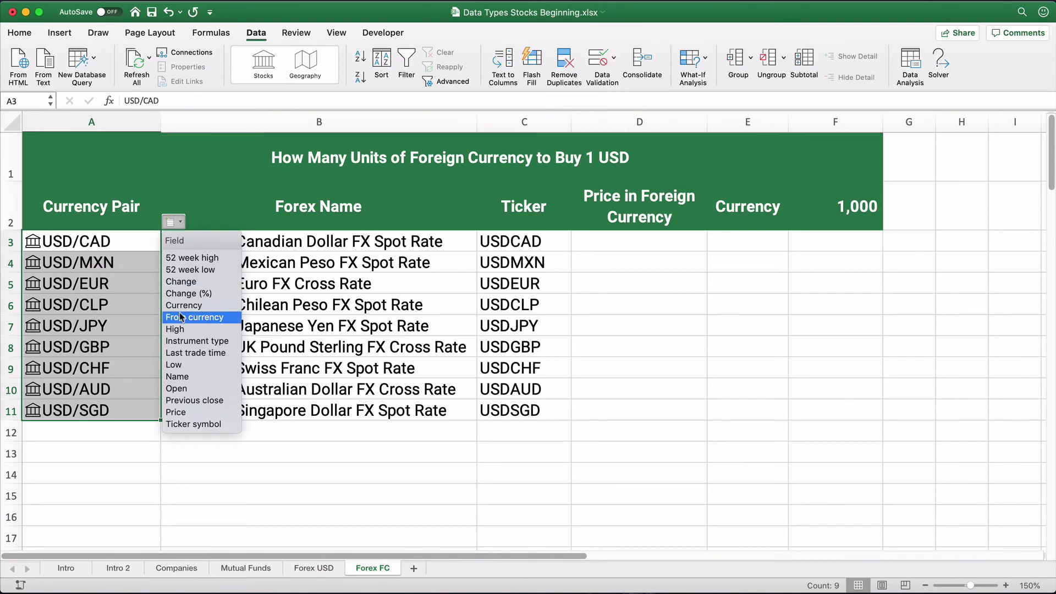
click(177, 412)
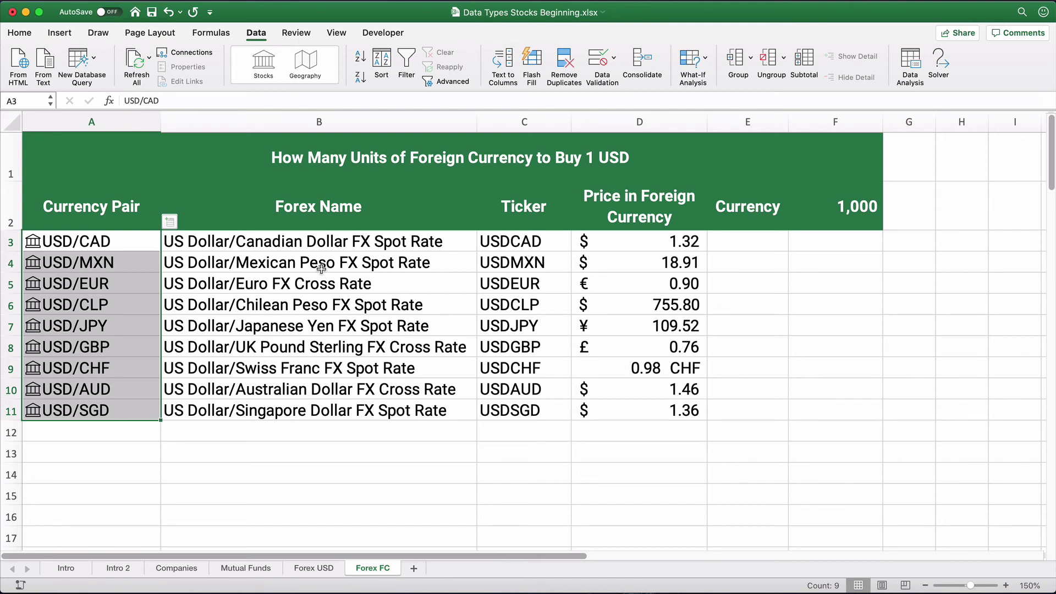
click(179, 222)
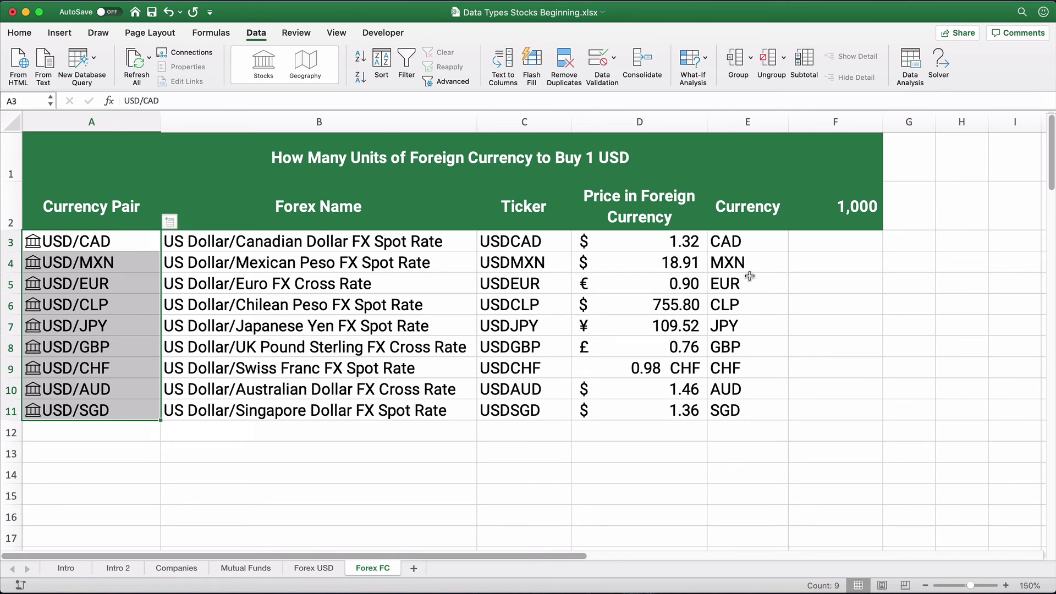
click(833, 243)
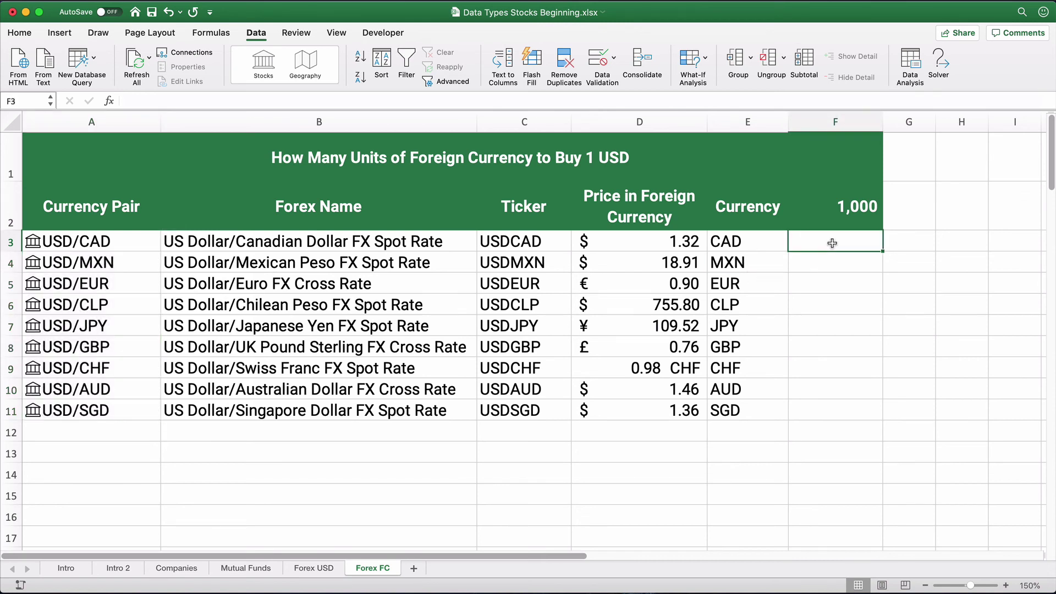
text(1000)
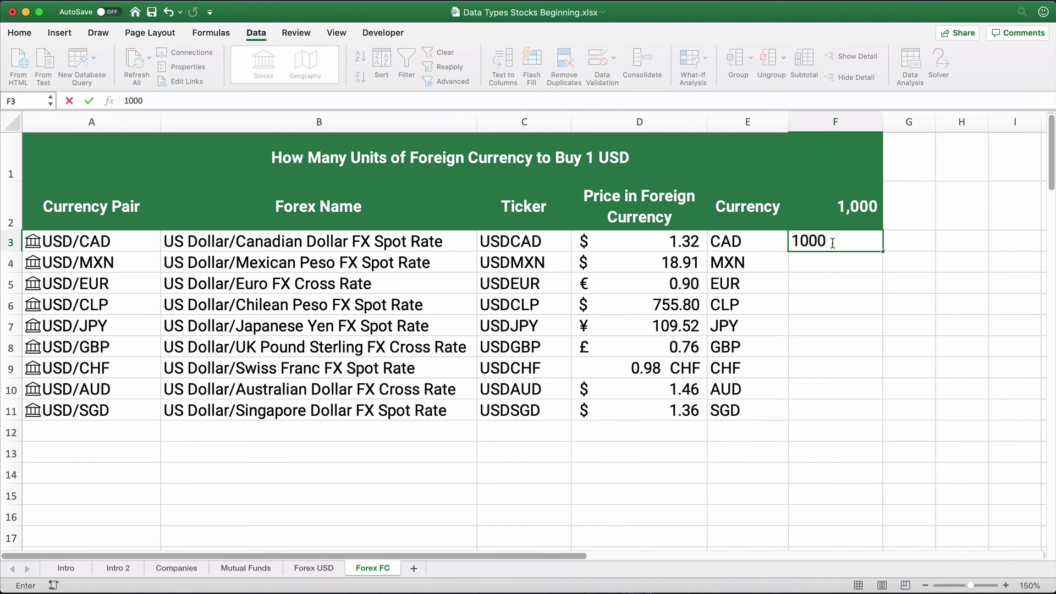
text(*)
key(BackSpace)
key(BackSpace)
key(BackSpace)
key(BackSpace)
key(BackSpace)
Step: Calculate the foreign currency amounts for 1,000 US dollars by entering =1000*D3 in F3 and filling it down to F11
text(=1000*)
click(676, 241)
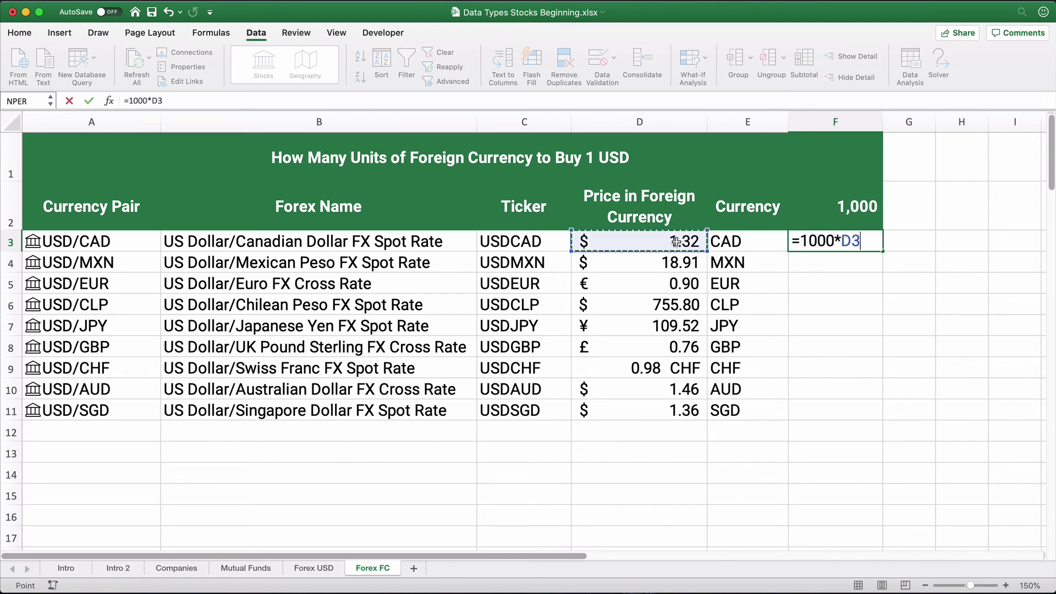
key(Return)
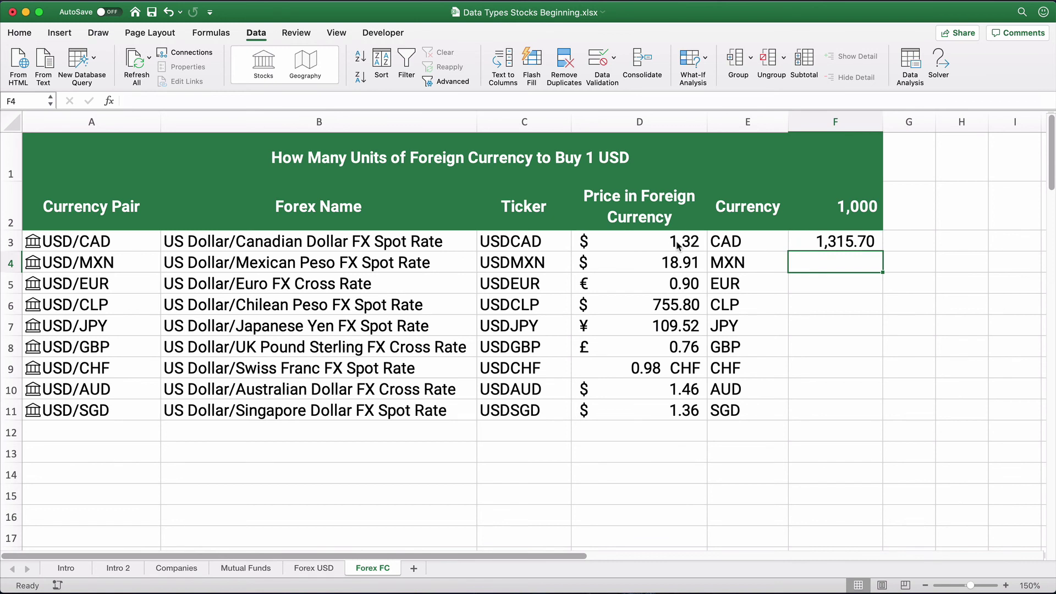
click(677, 244)
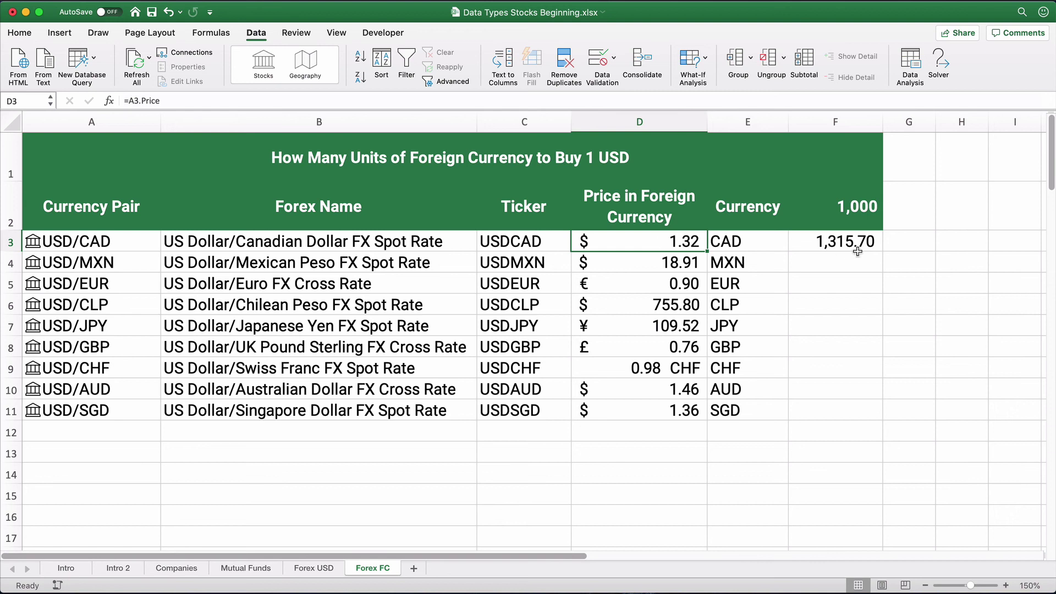
click(837, 242)
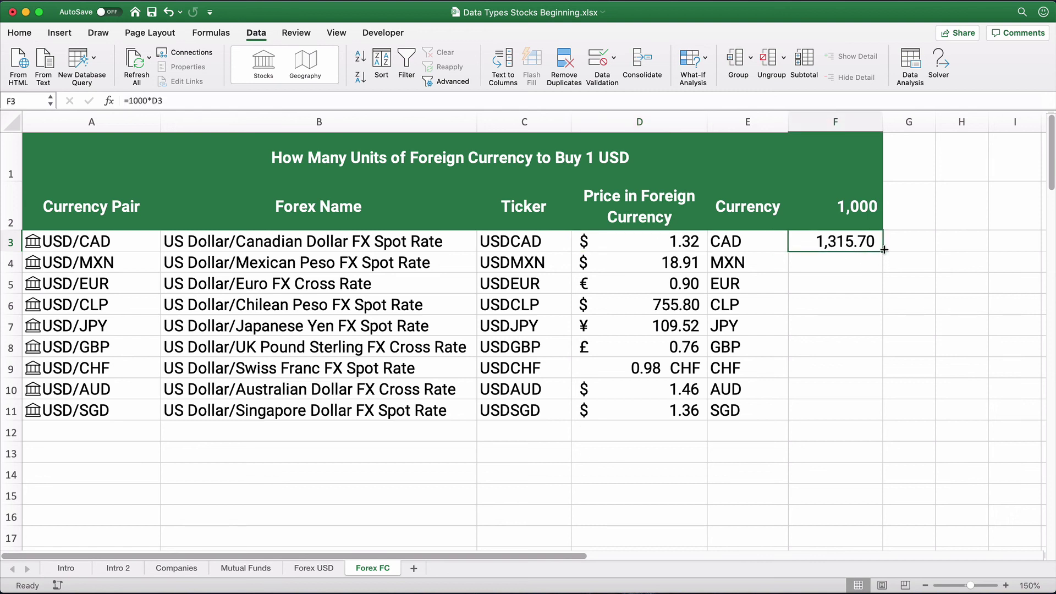
double_click(883, 251)
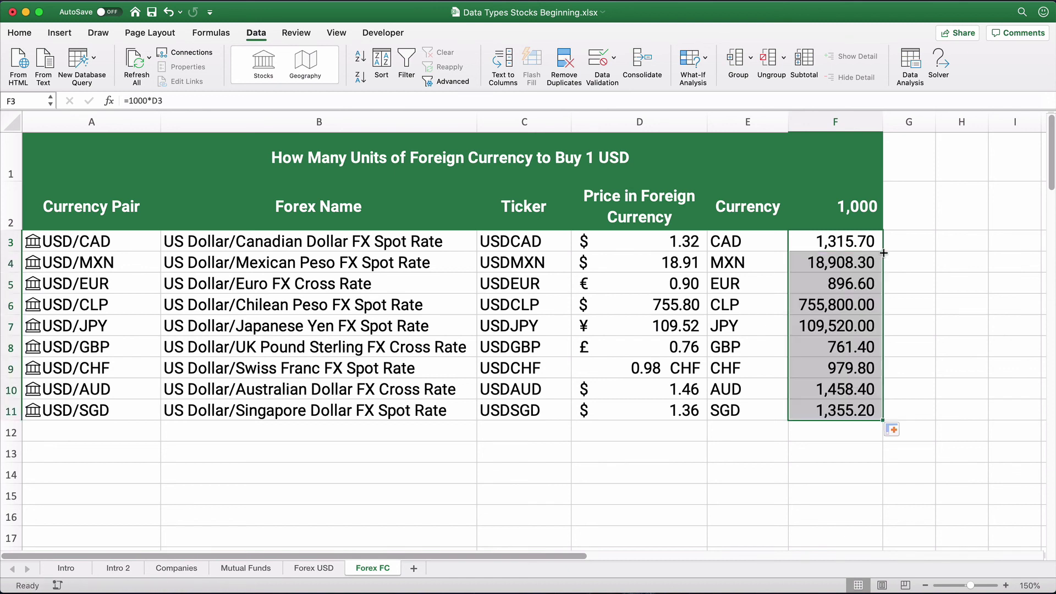
click(866, 210)
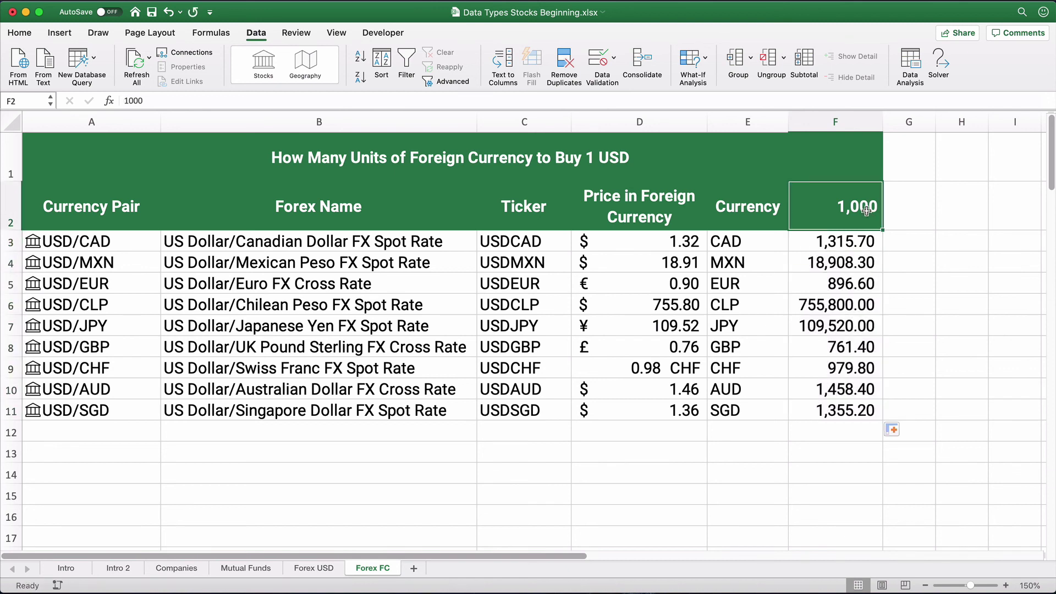
click(837, 261)
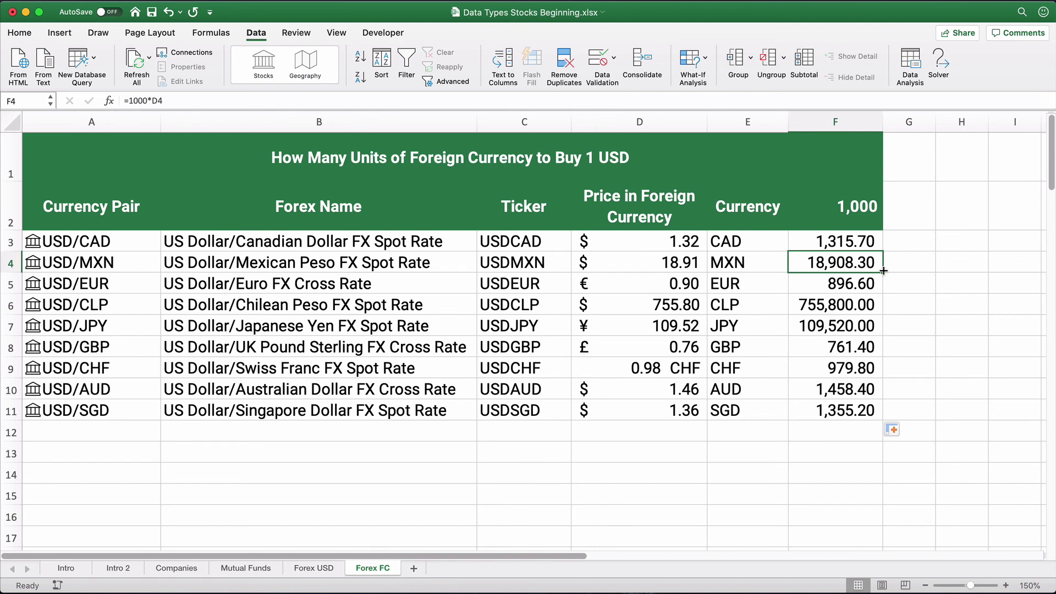